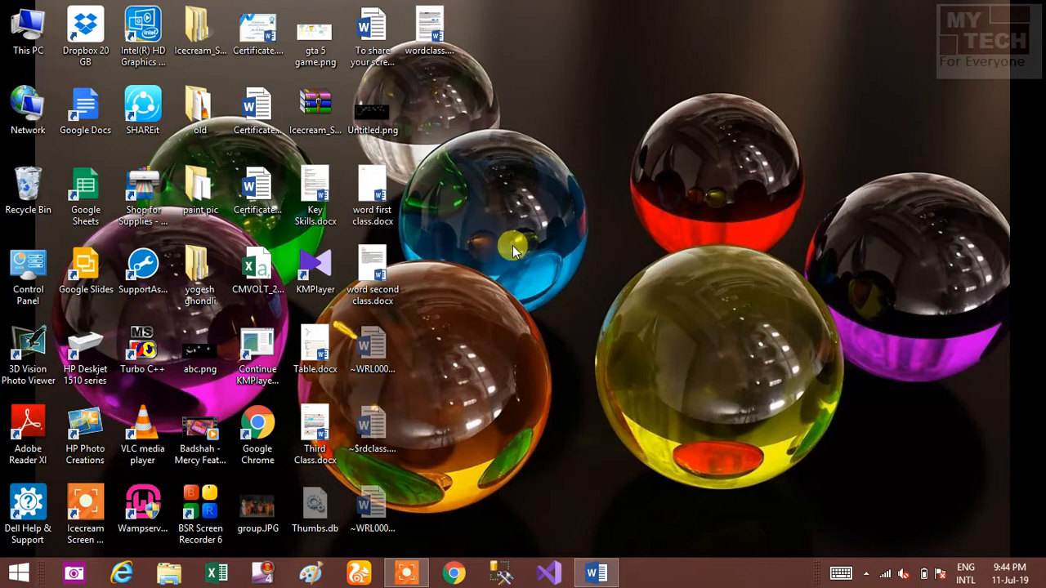
Switch to the wordclass document in Word and insert the built-in Integral cover page.
click(596, 573)
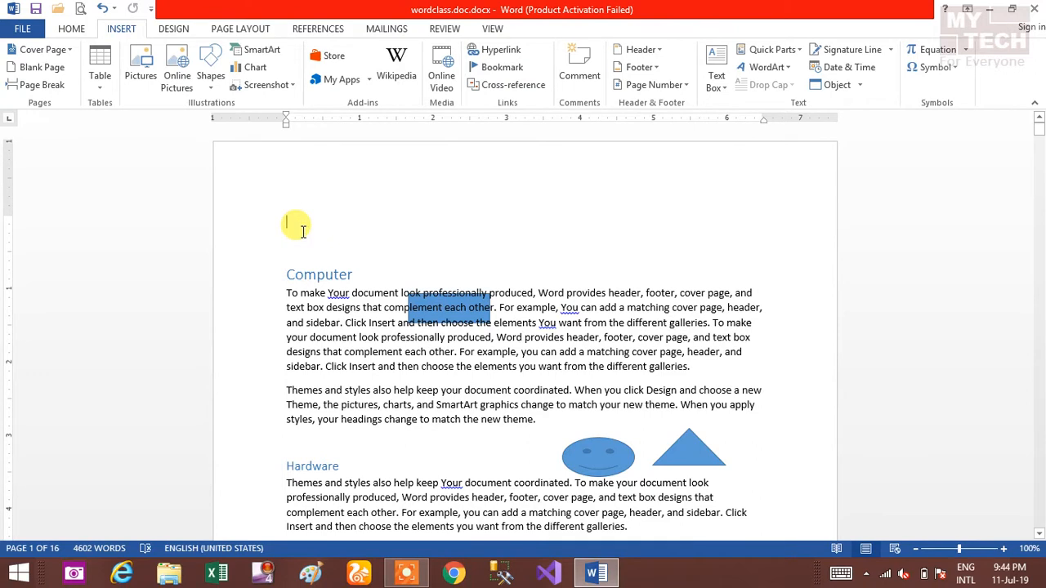
click(72, 30)
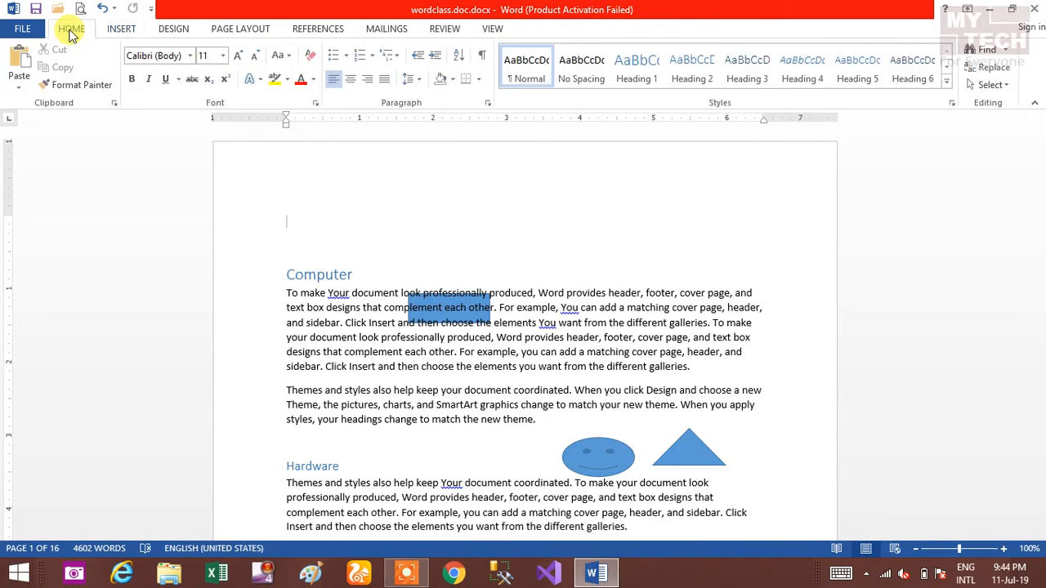
click(122, 30)
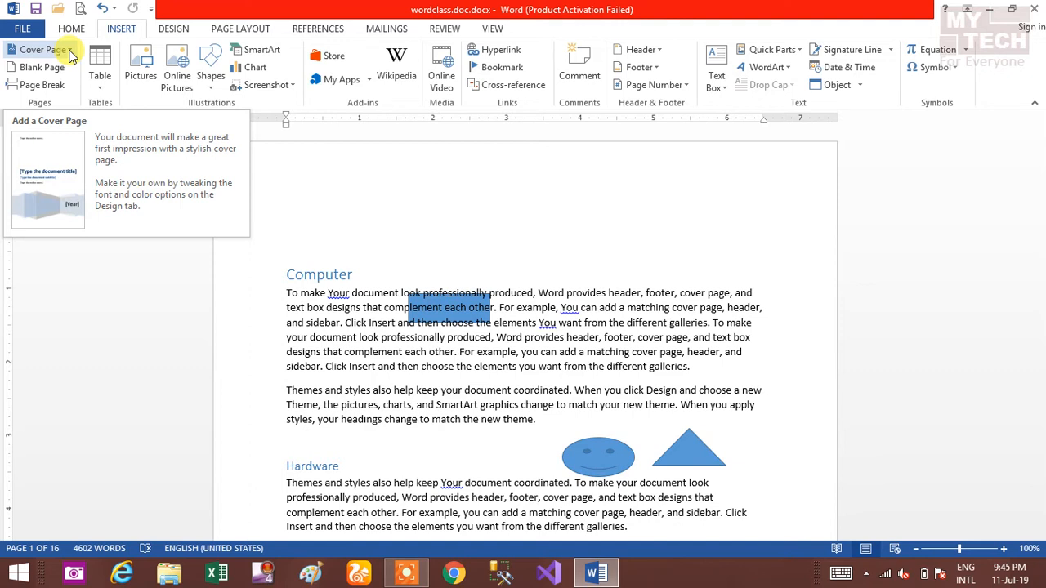
click(43, 49)
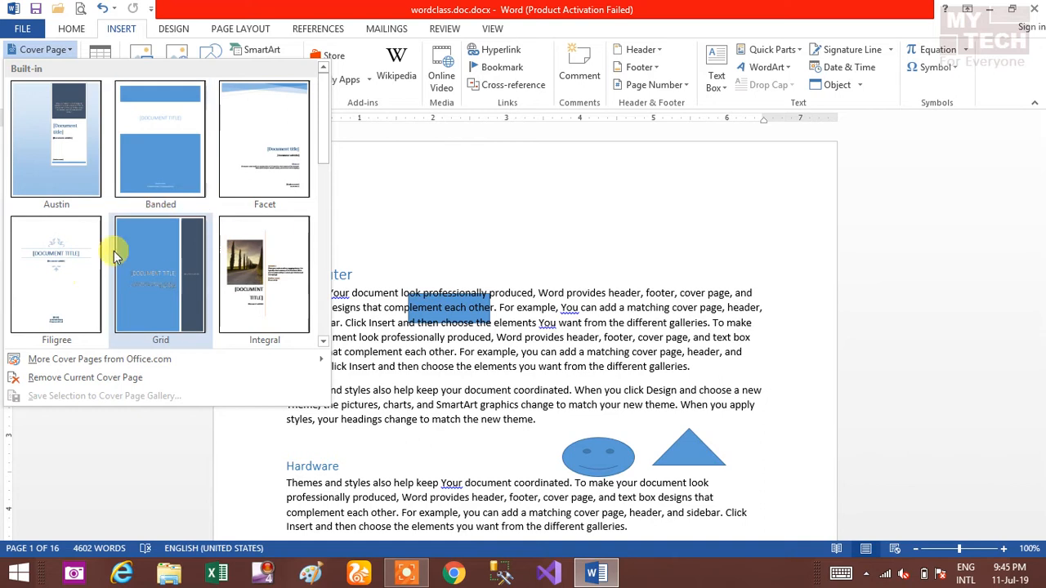
click(286, 294)
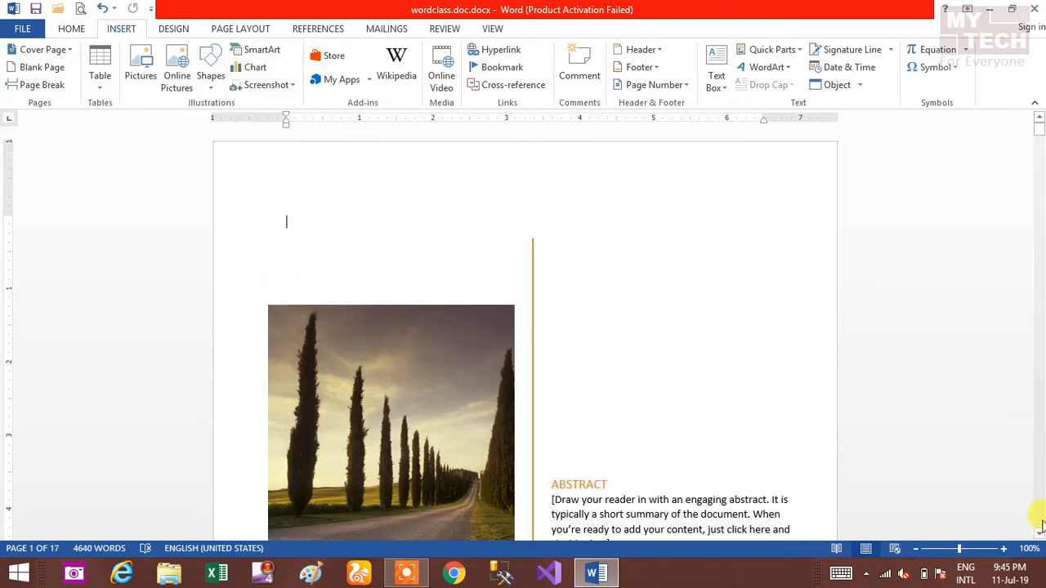
Replace the cover page's document title placeholder with ALL ABOUT COMPUTER.
scroll(1040, 523, down, 10)
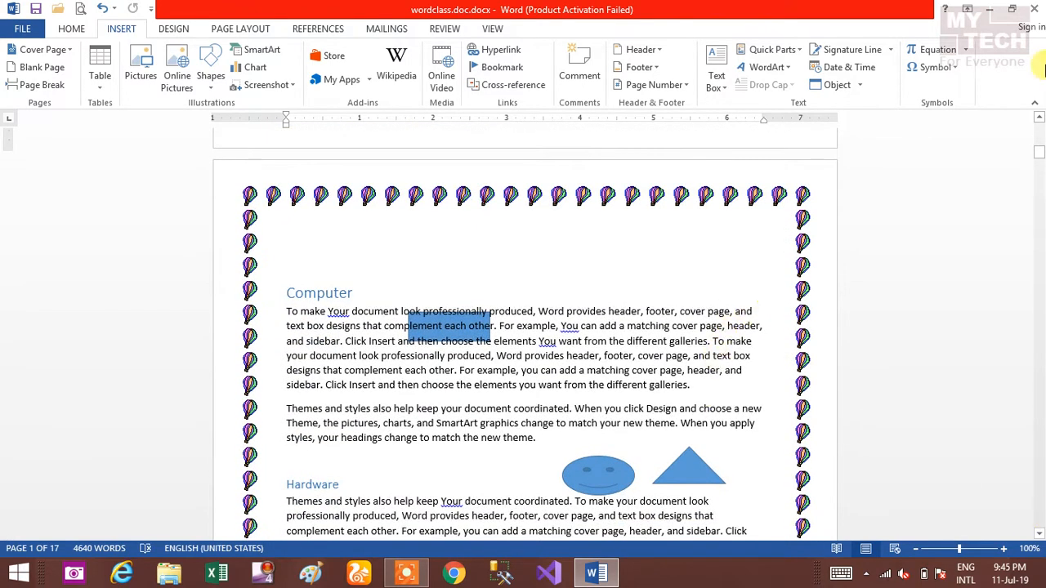
click(1042, 133)
click(1038, 135)
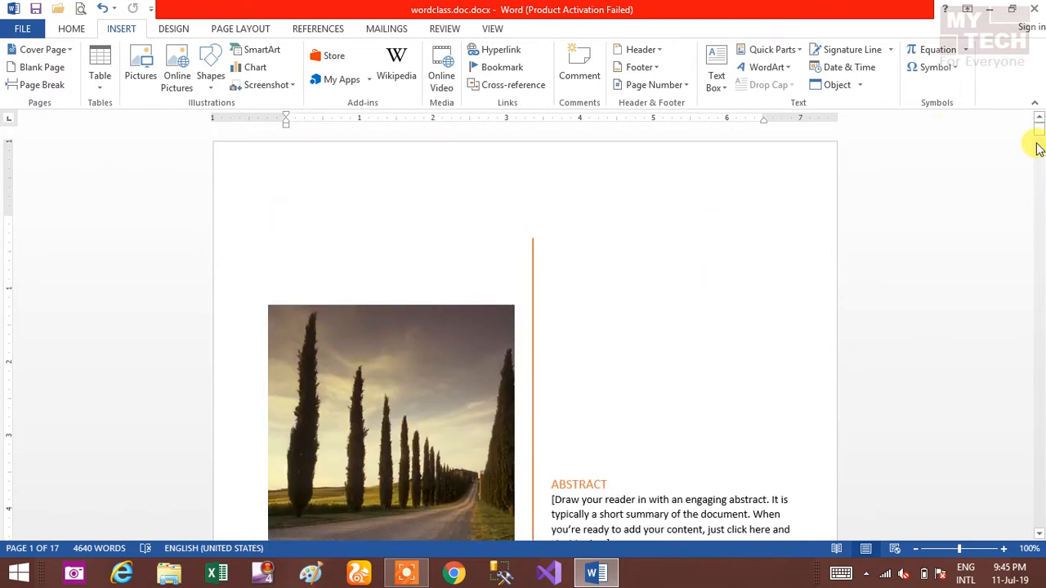
mouse_move(1037, 129)
mouse_down()
mouse_move(1040, 150)
mouse_move(1038, 135)
mouse_up()
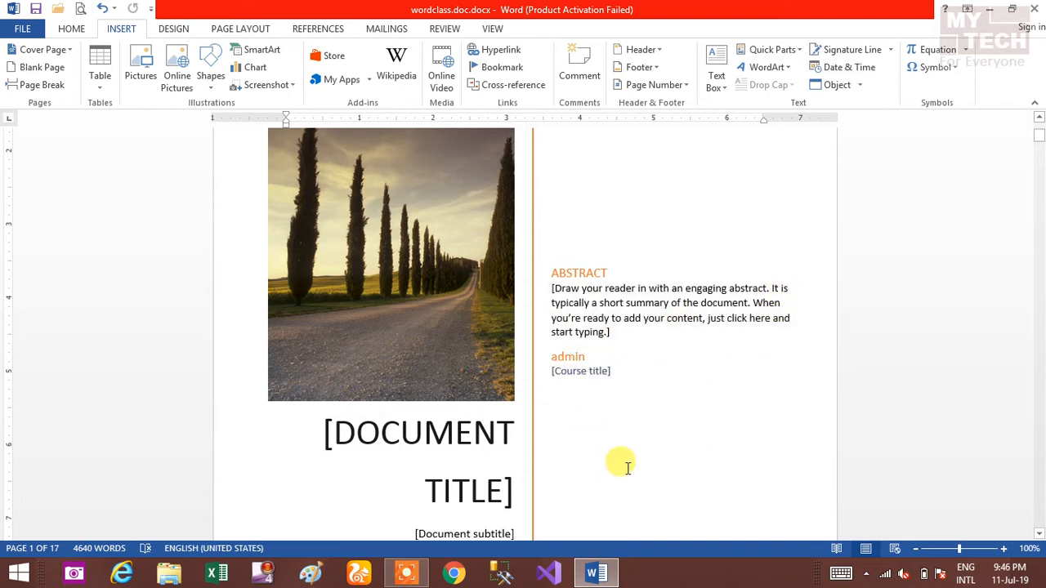
click(406, 270)
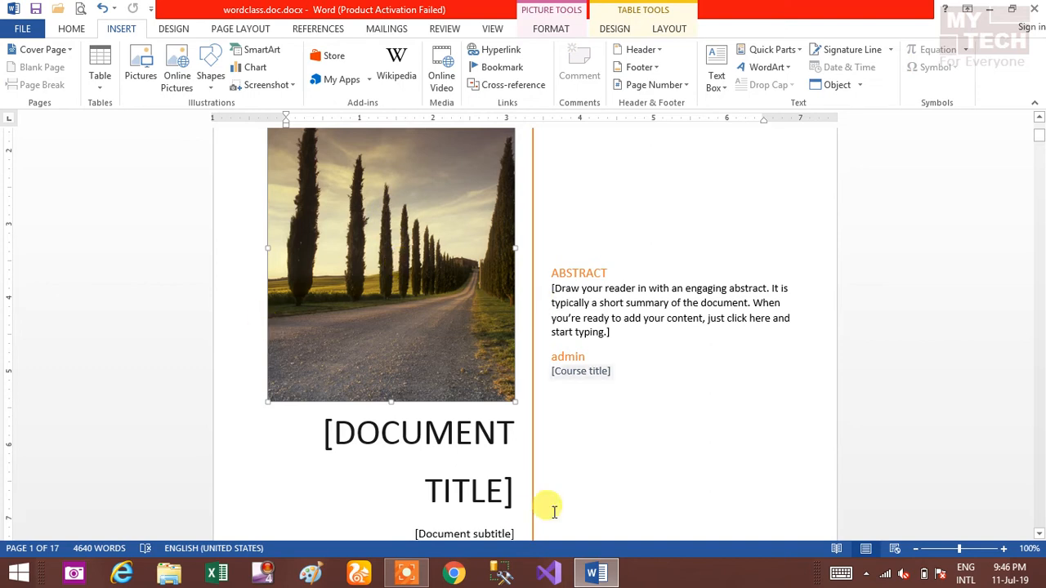
click(431, 432)
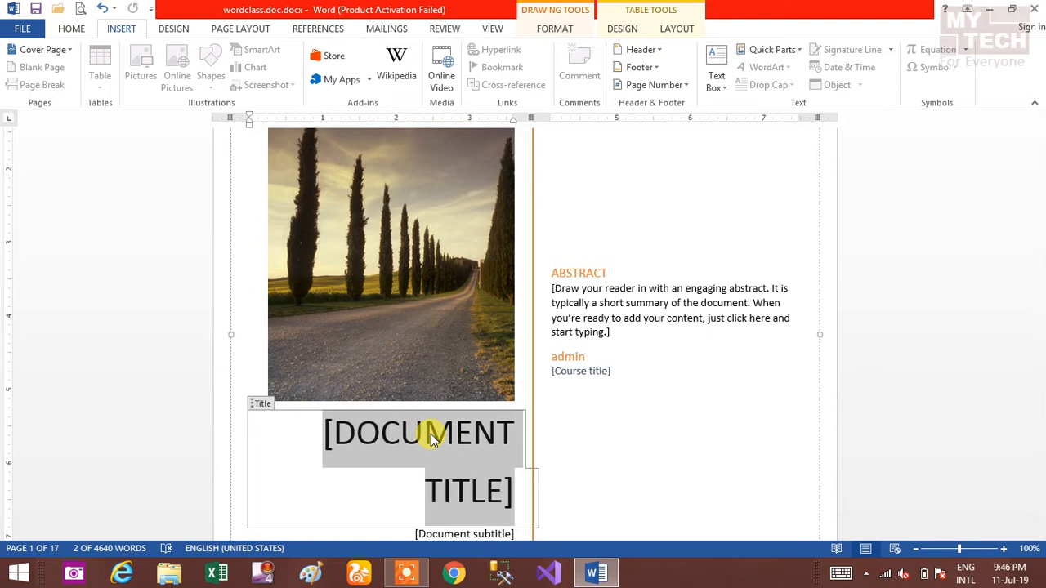
text(ALL A)
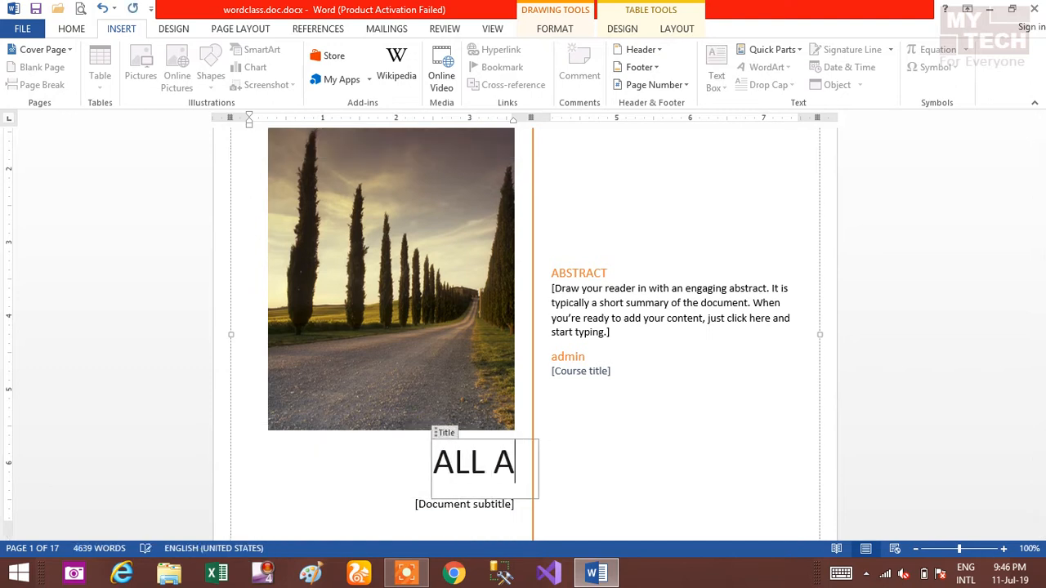
text(BOUT C)
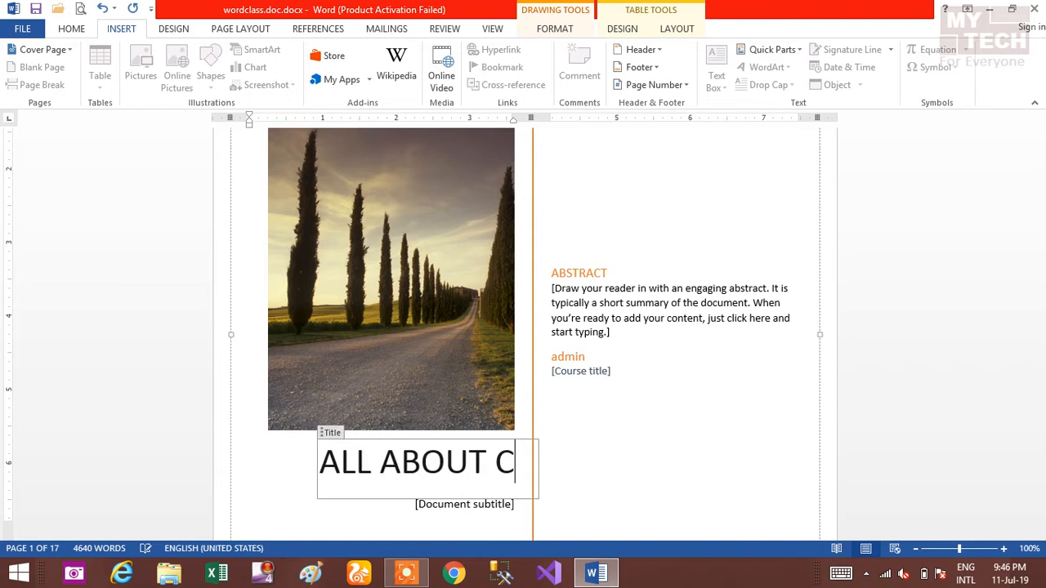
text(OMPUTER)
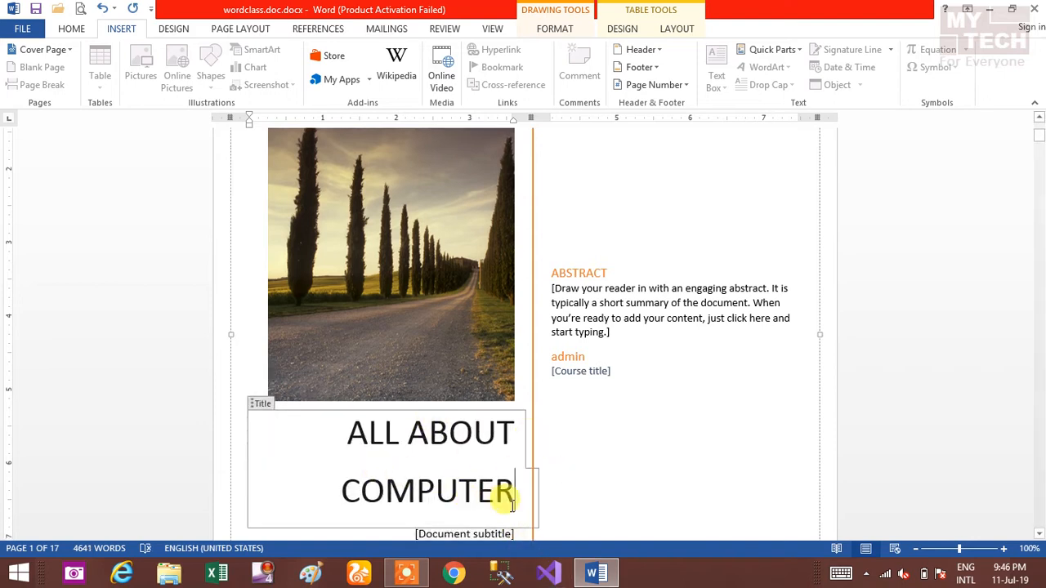
Delete the document subtitle placeholder and its empty field below the cover page title.
click(470, 534)
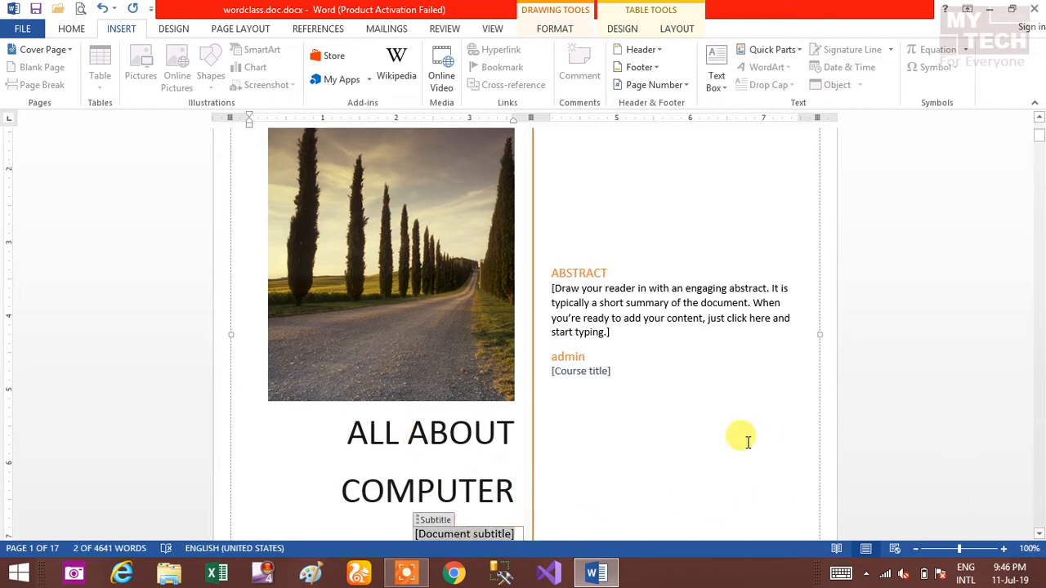
scroll(1039, 535, down, 2)
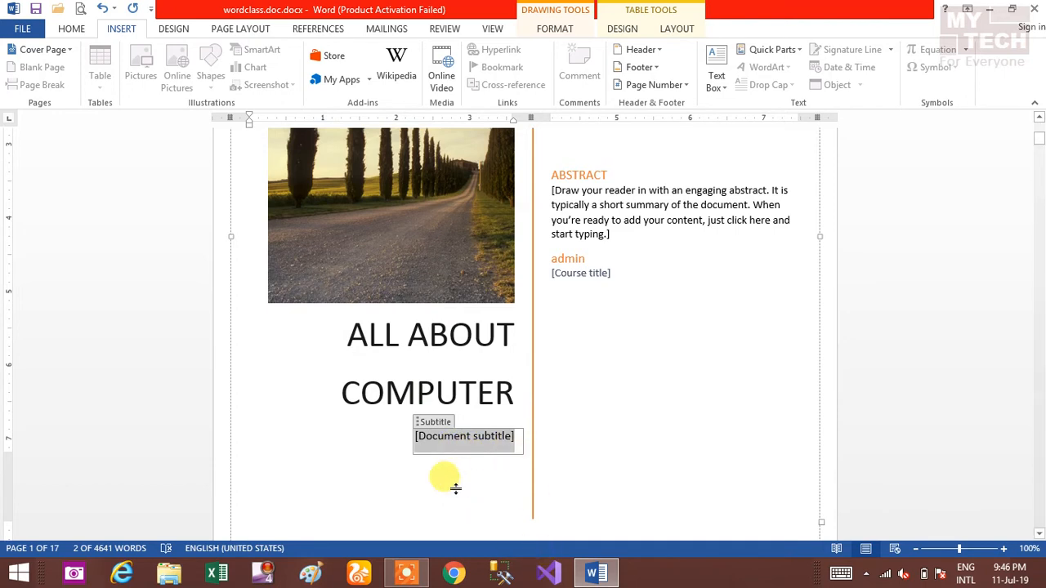
key(Delete)
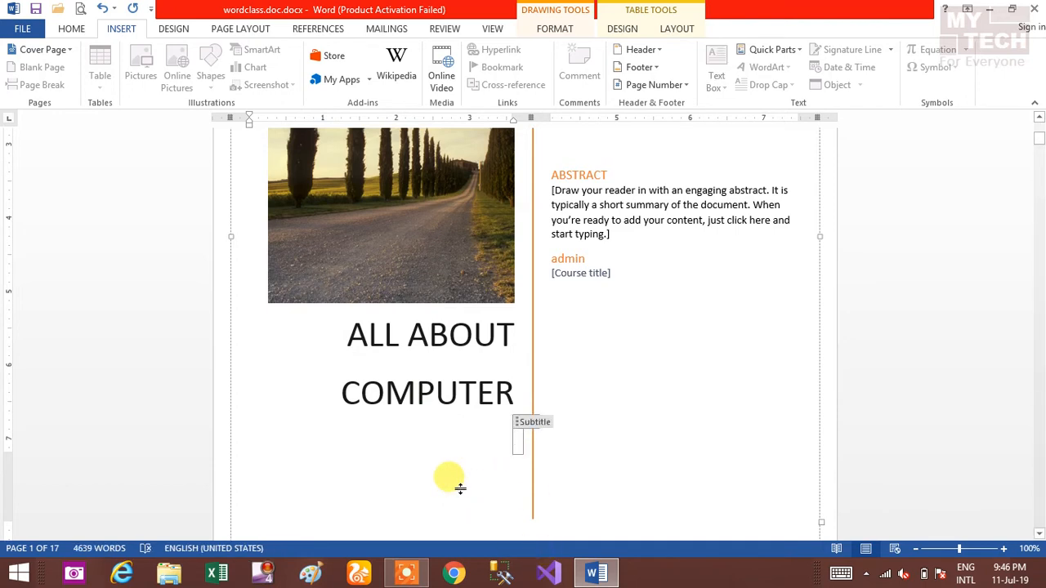
key(Delete)
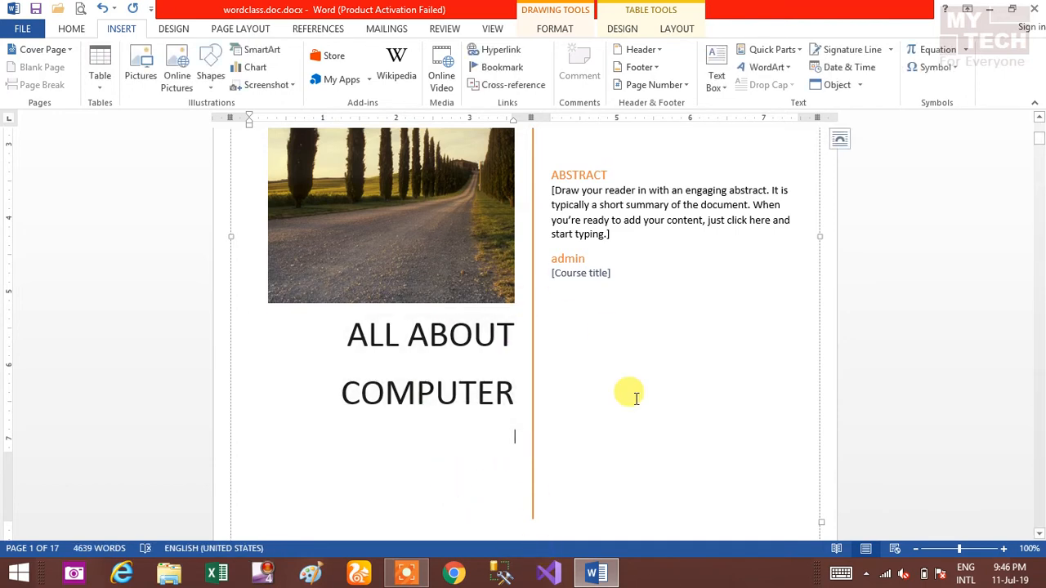
click(590, 274)
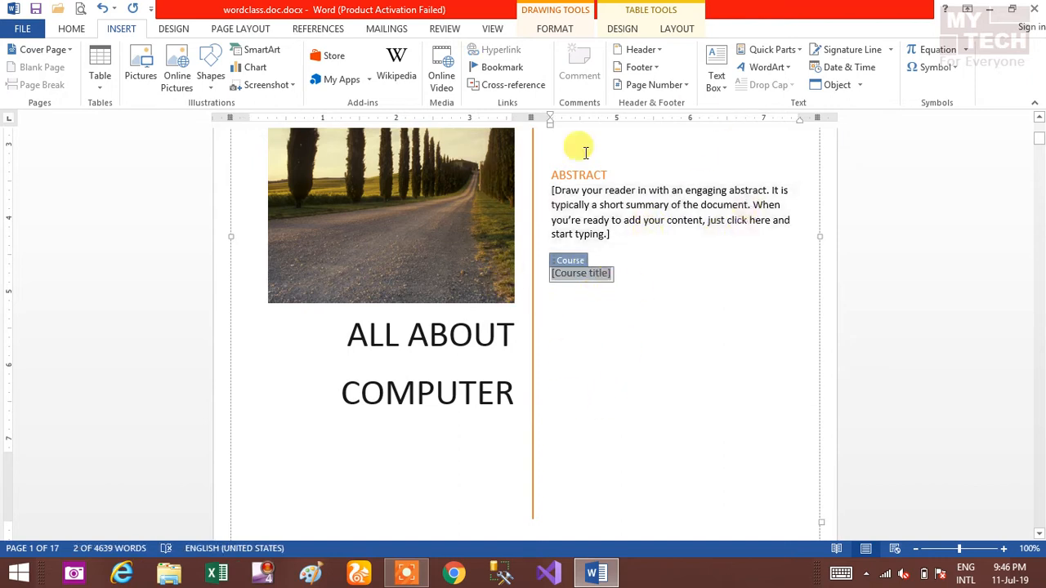
Replace the cover picture with the red-and-white rose file 521e4764d1c45b1349b265946d027583.jpg and enlarge it to fill the width of its column.
click(479, 178)
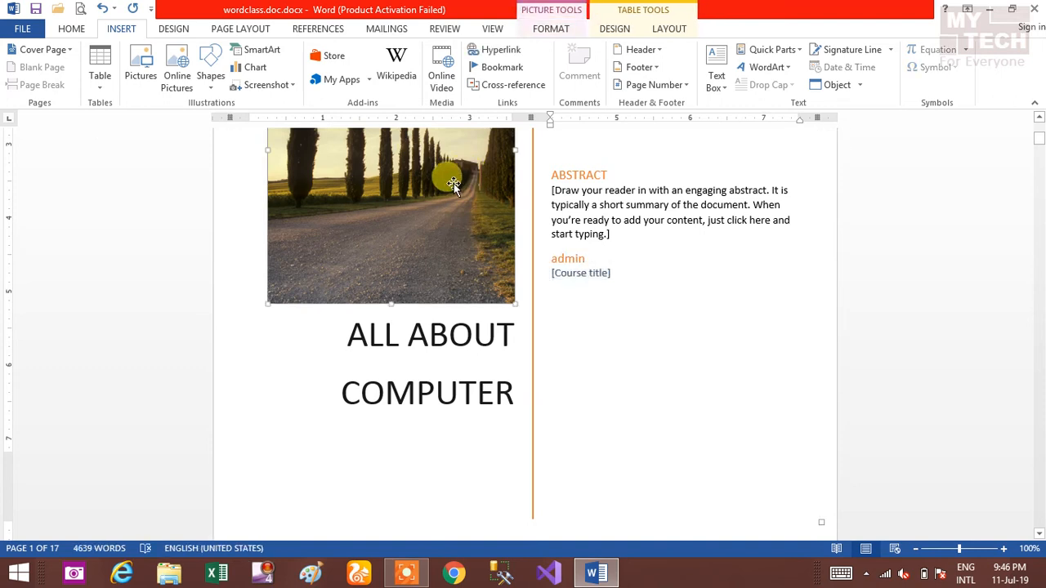
right_click(454, 183)
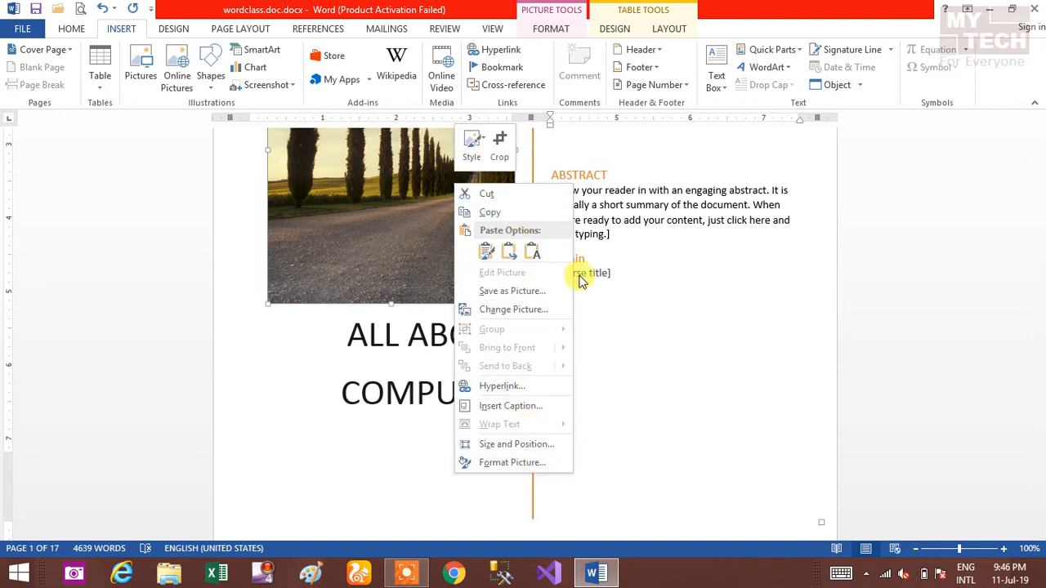
click(513, 310)
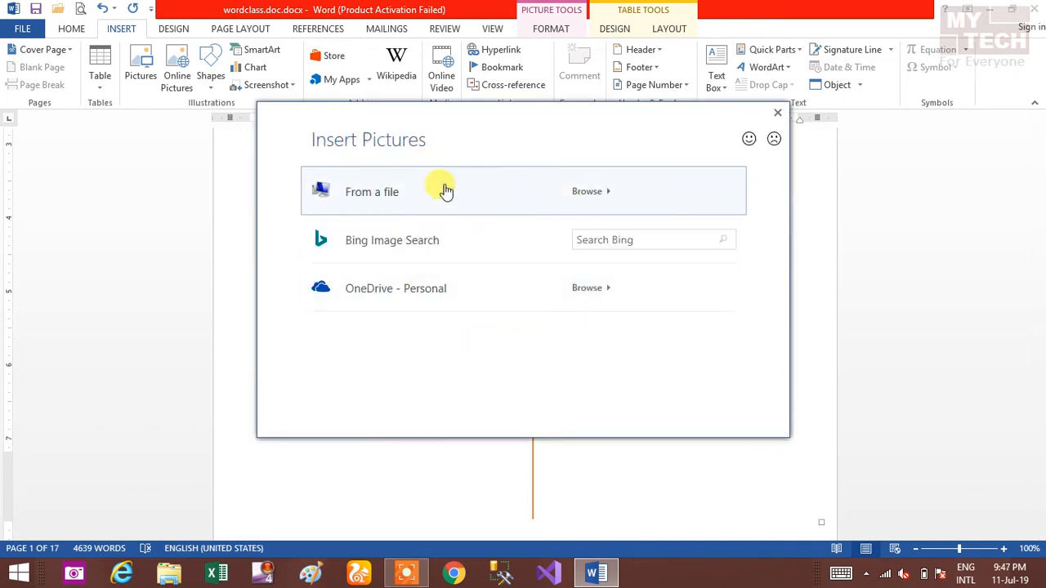
click(386, 202)
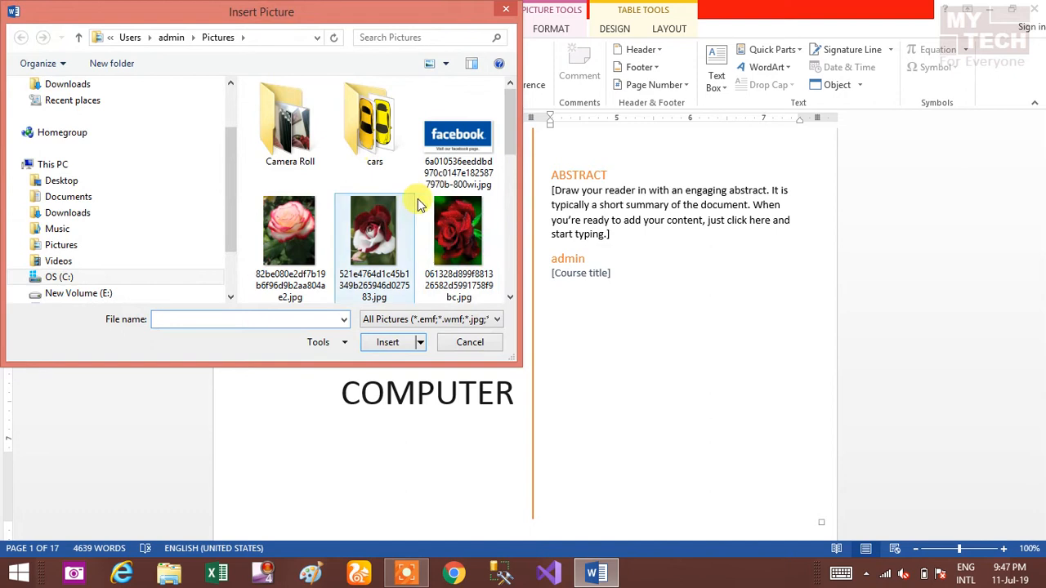
click(386, 230)
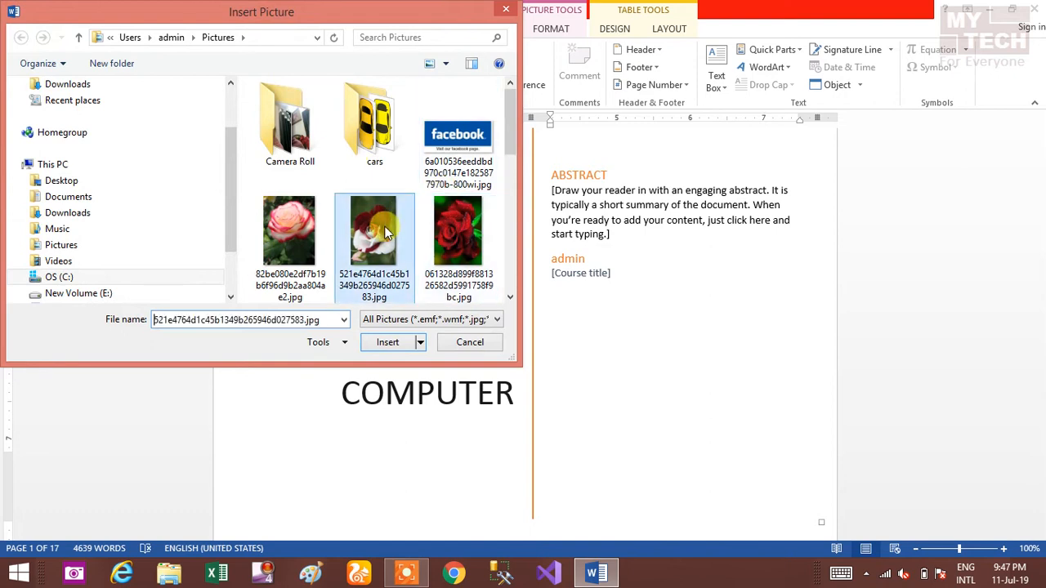
click(387, 342)
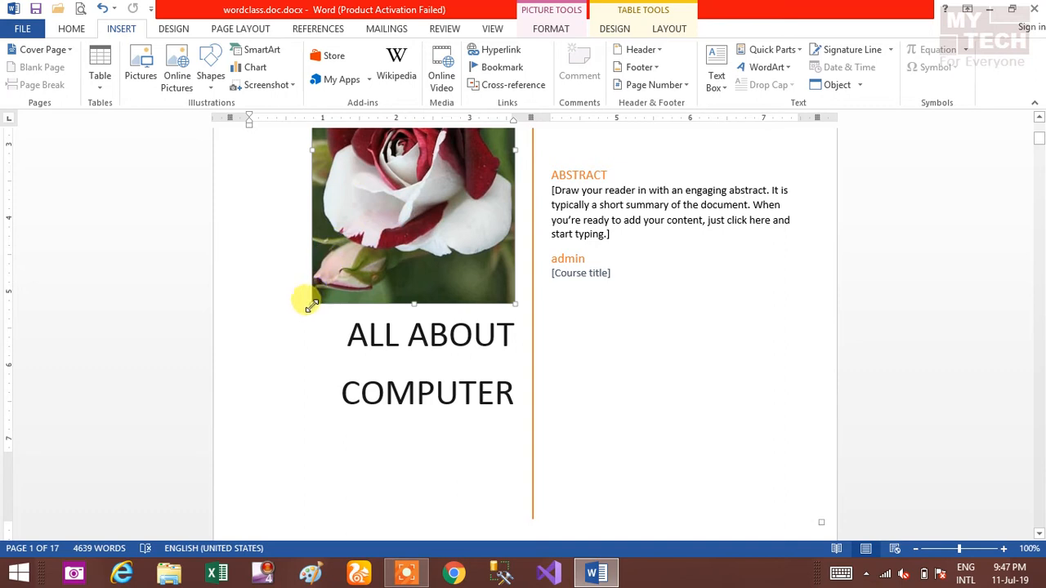
drag(312, 303, 242, 301)
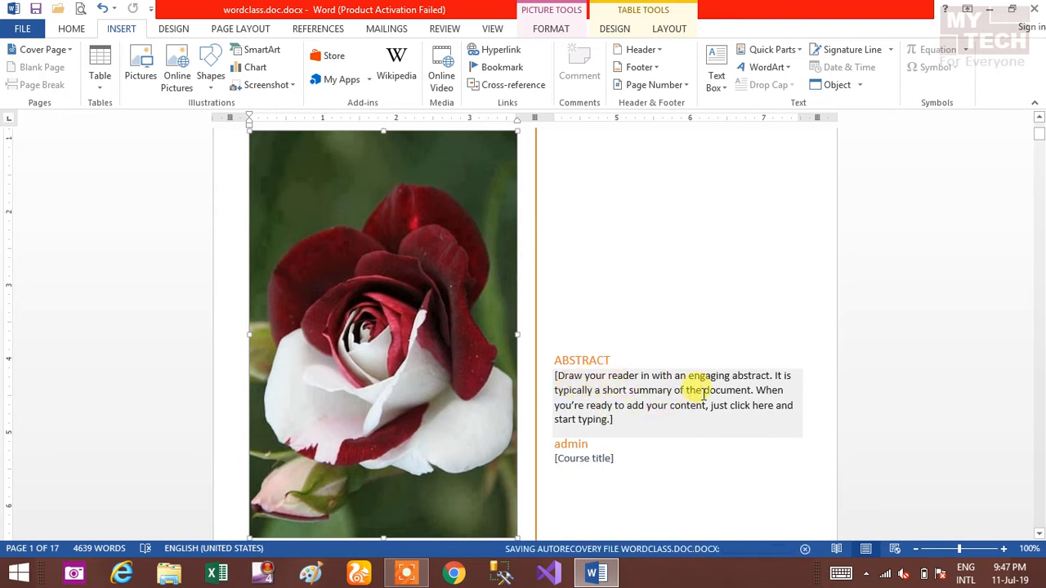
Replace the abstract placeholder with "You will learn about computer and its other details.".
click(561, 373)
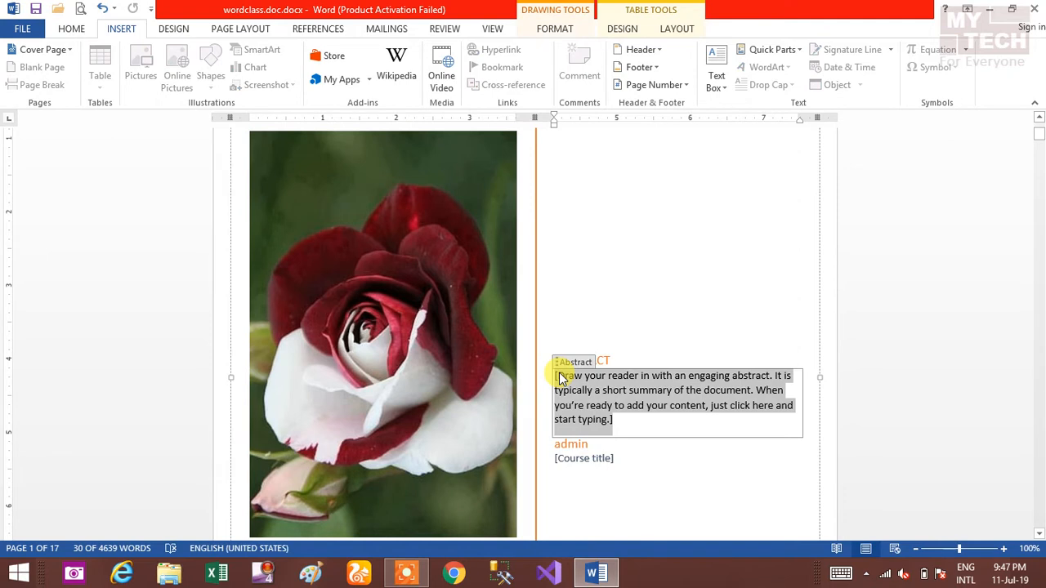
text(You)
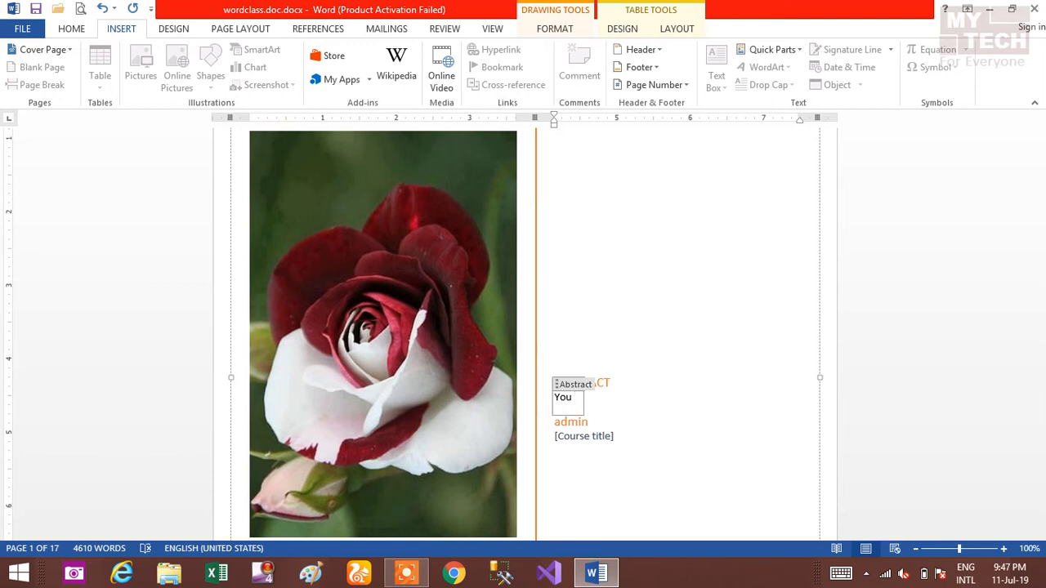
text( will learn about)
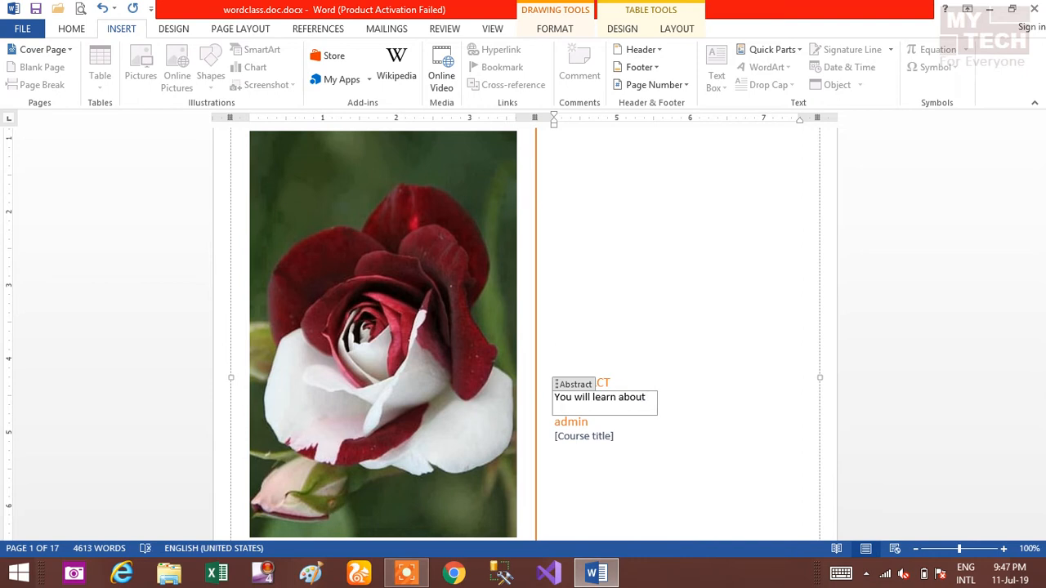
text( computer and its other d)
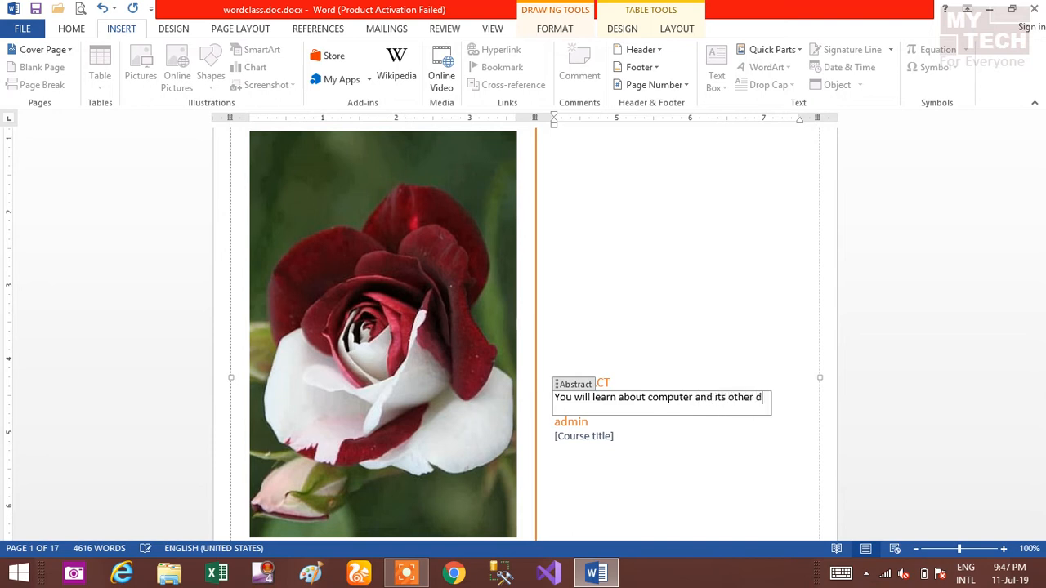
text(etails.)
Replace the course title placeholder on the cover page with "Basic Information".
click(619, 439)
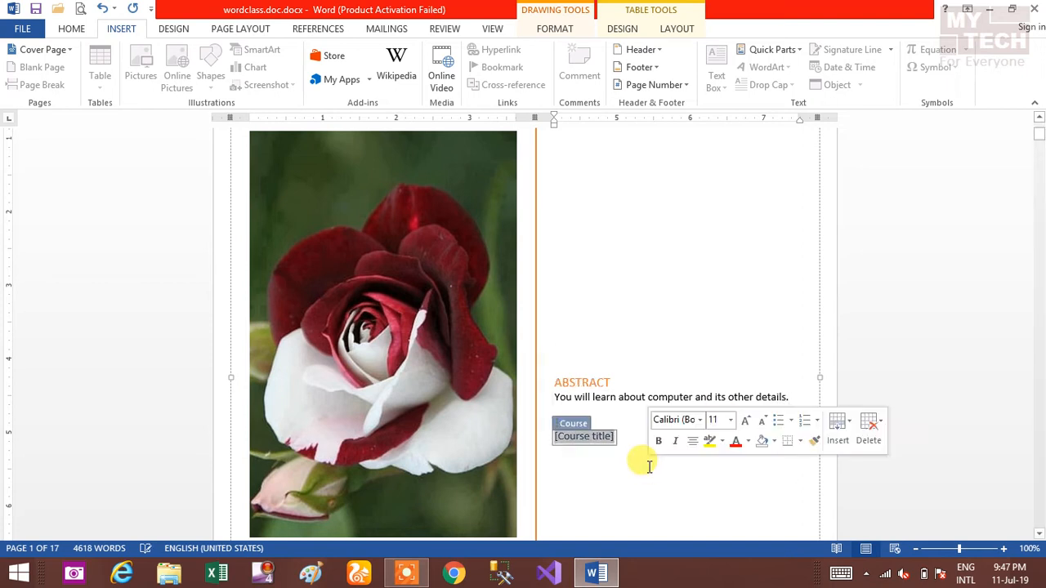
click(604, 441)
text(Basic Information)
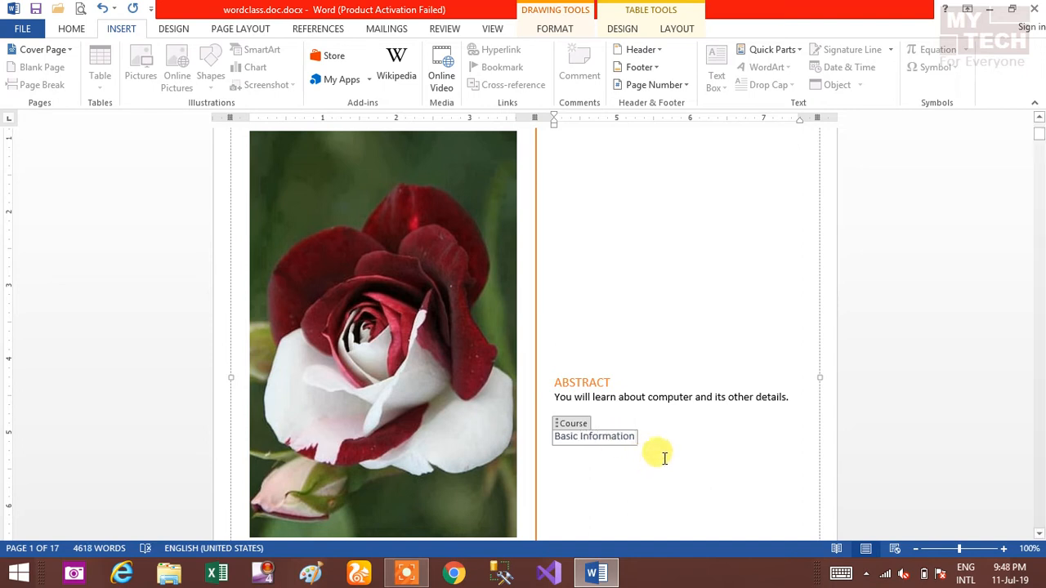
Check the finished cover page and the following page in print preview, and return to the document.
click(1038, 501)
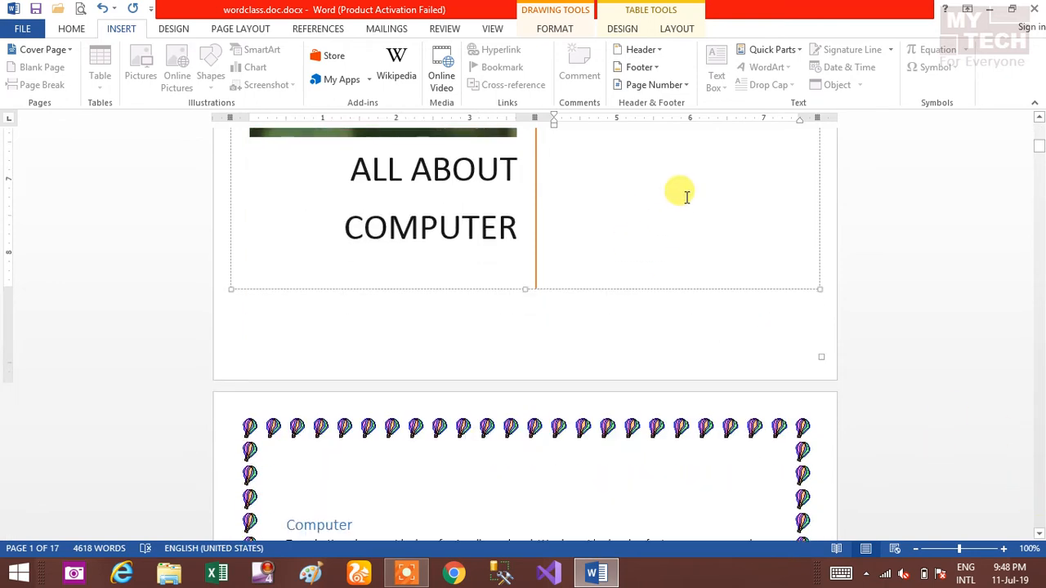
click(80, 8)
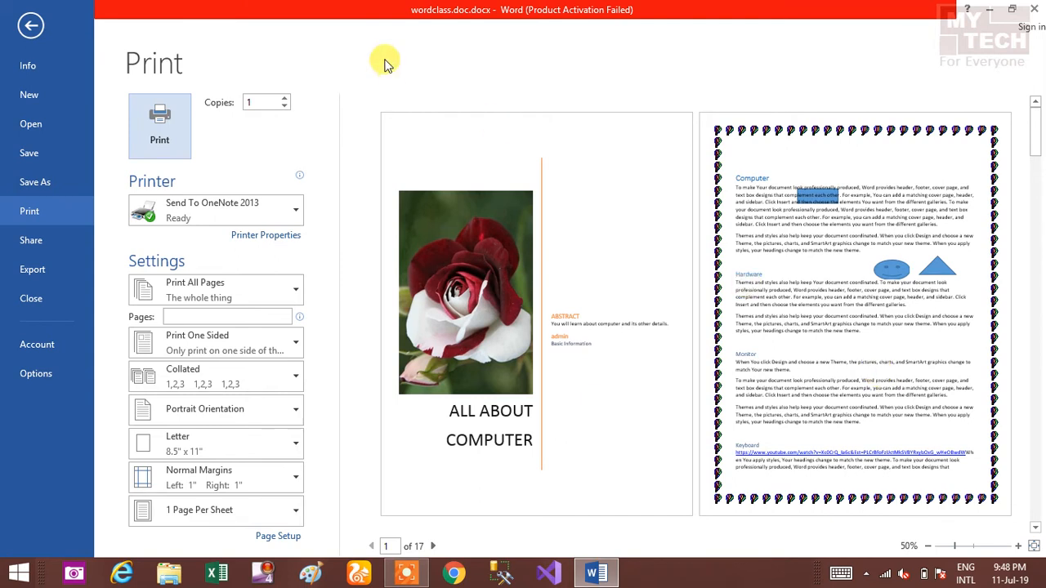
click(27, 29)
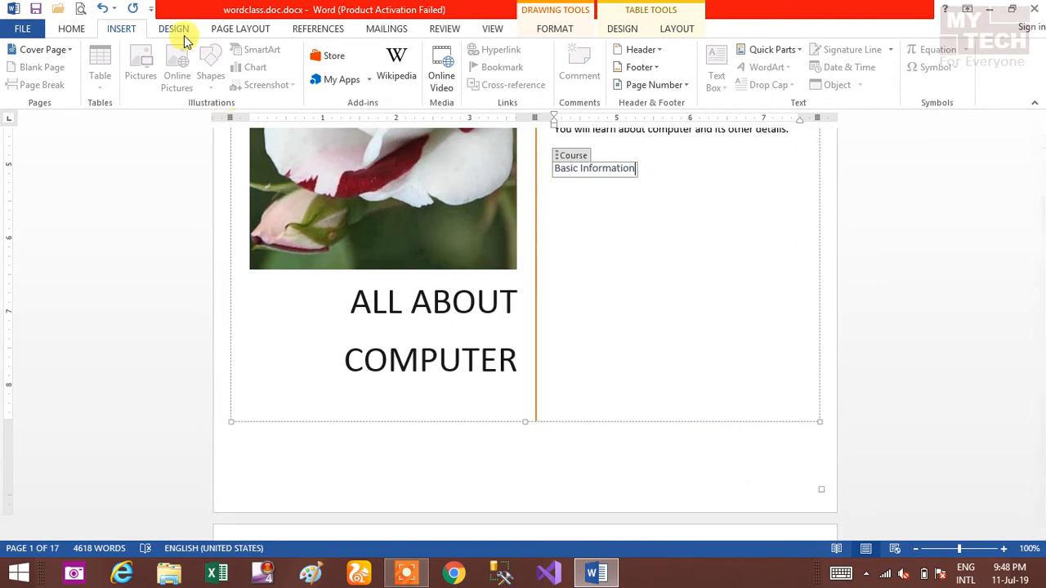
click(72, 51)
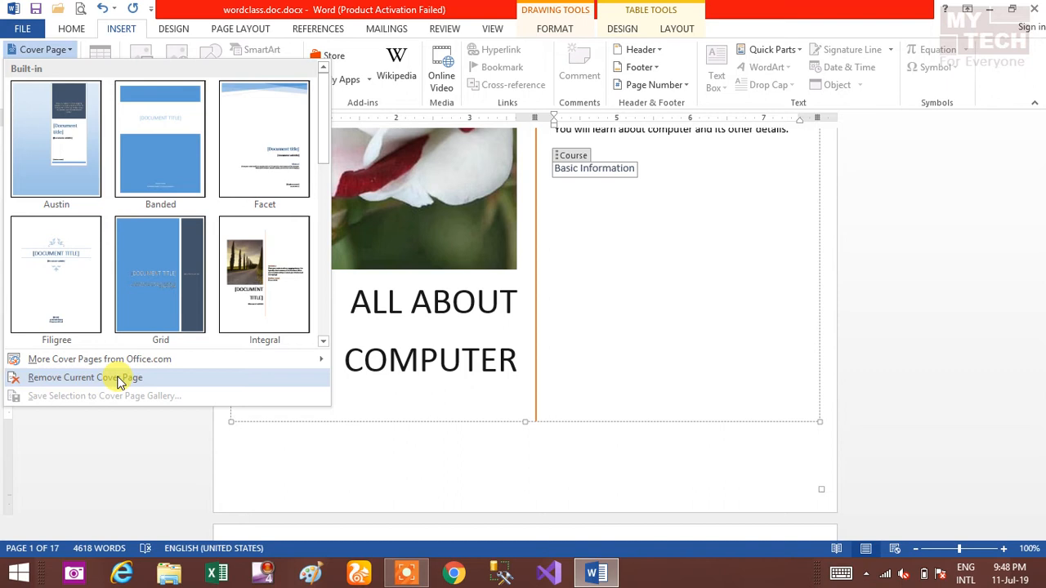
click(666, 278)
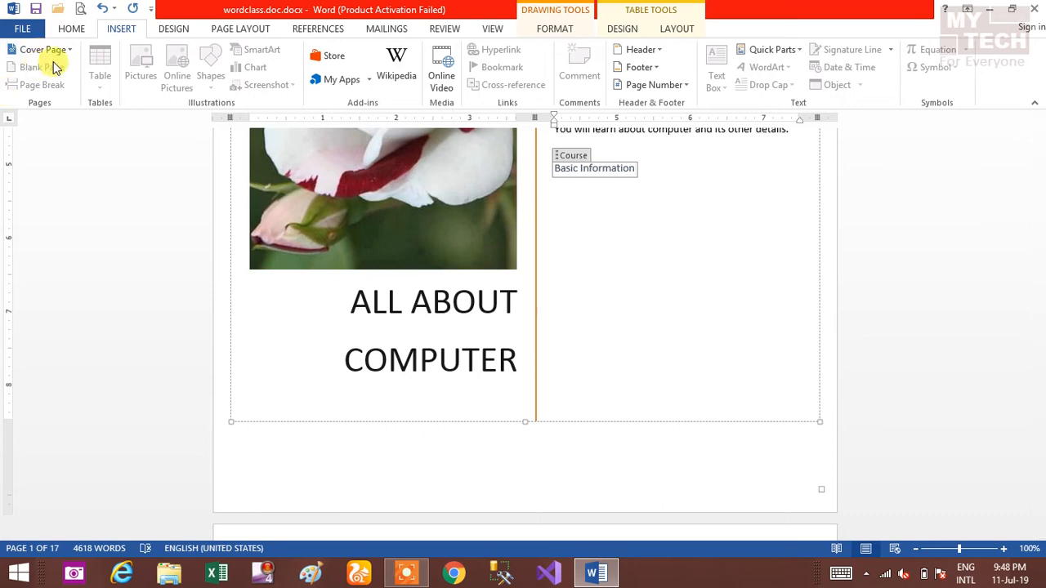
Insert a blank page before the text beginning "complement each other" that follows the Keyboard section's first page.
mouse_move(1040, 156)
mouse_down()
mouse_move(1039, 186)
mouse_move(1038, 173)
mouse_up()
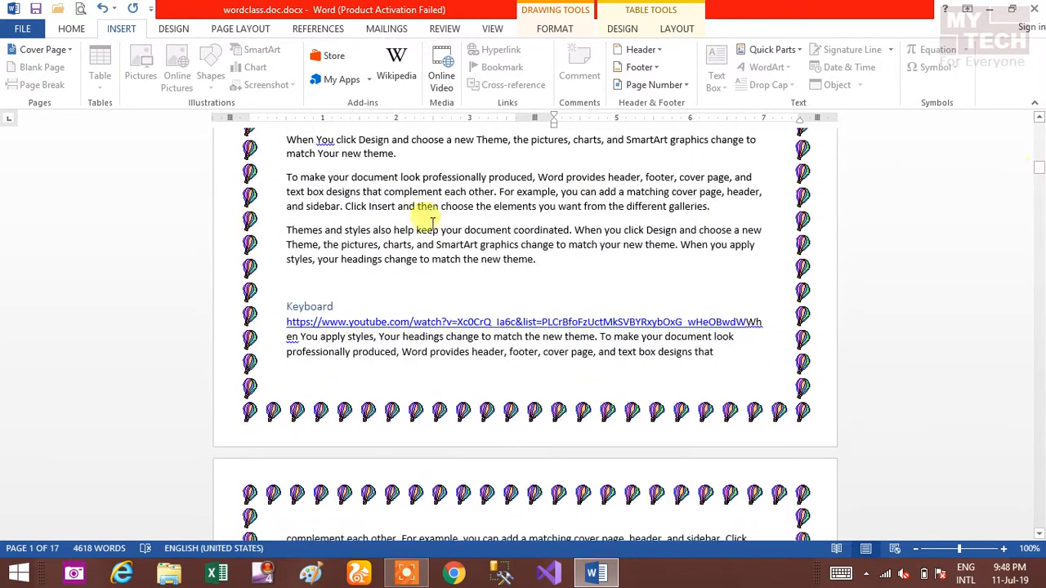
click(532, 263)
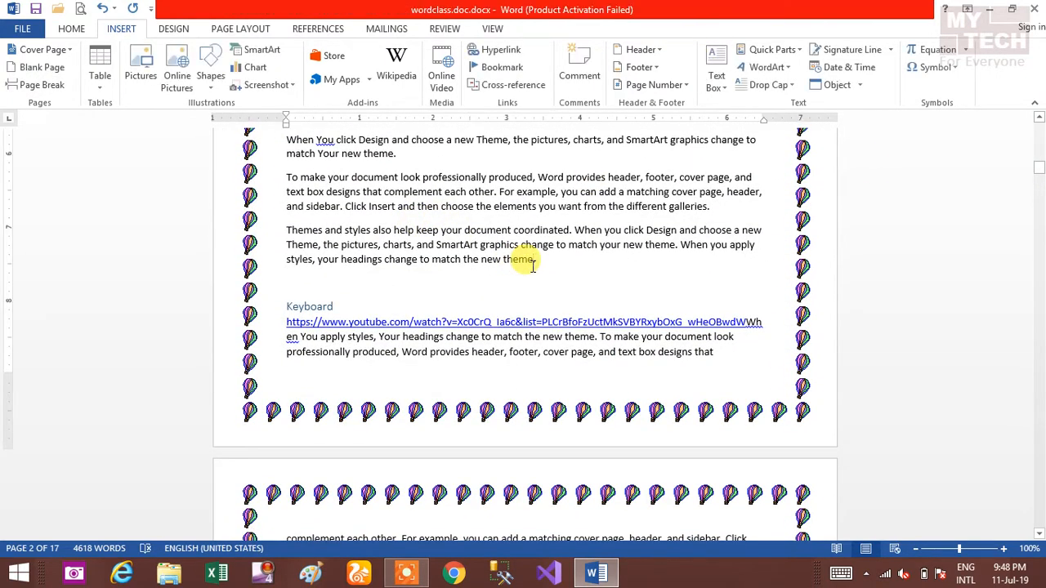
scroll(528, 508, down, 1)
click(528, 513)
click(512, 514)
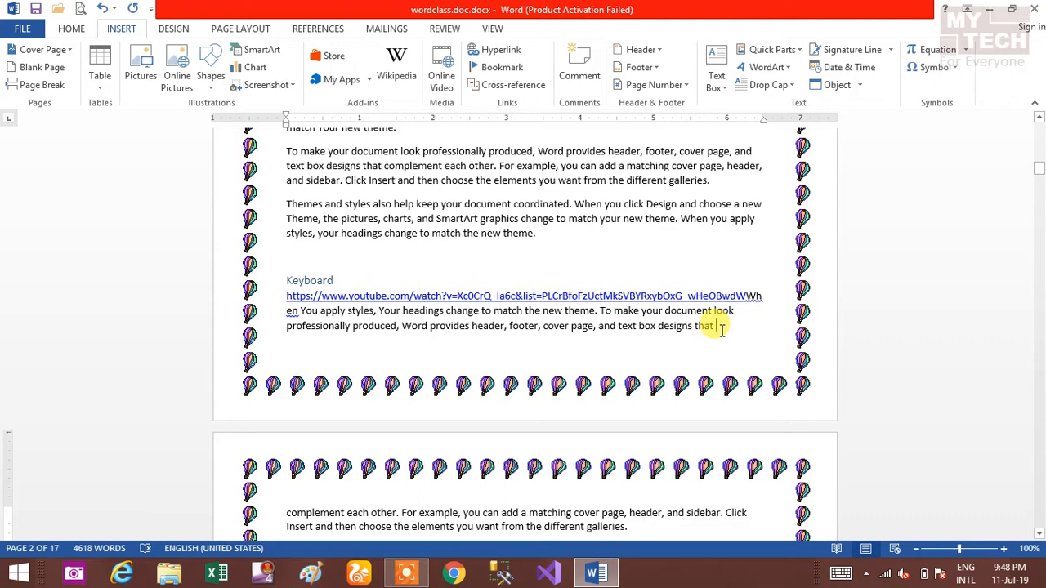
click(285, 513)
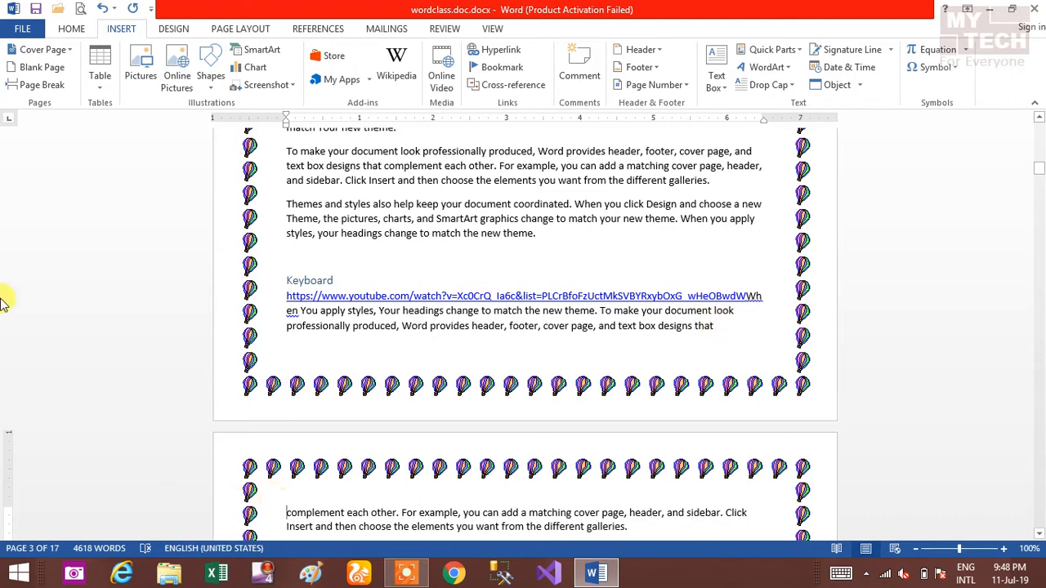
click(45, 70)
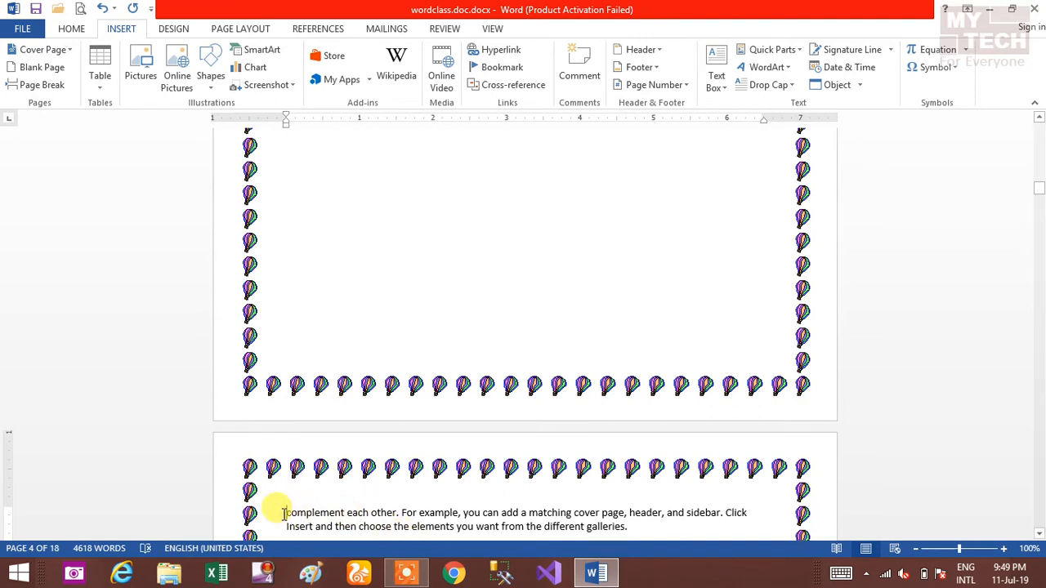
click(477, 219)
drag(1041, 180, 1041, 174)
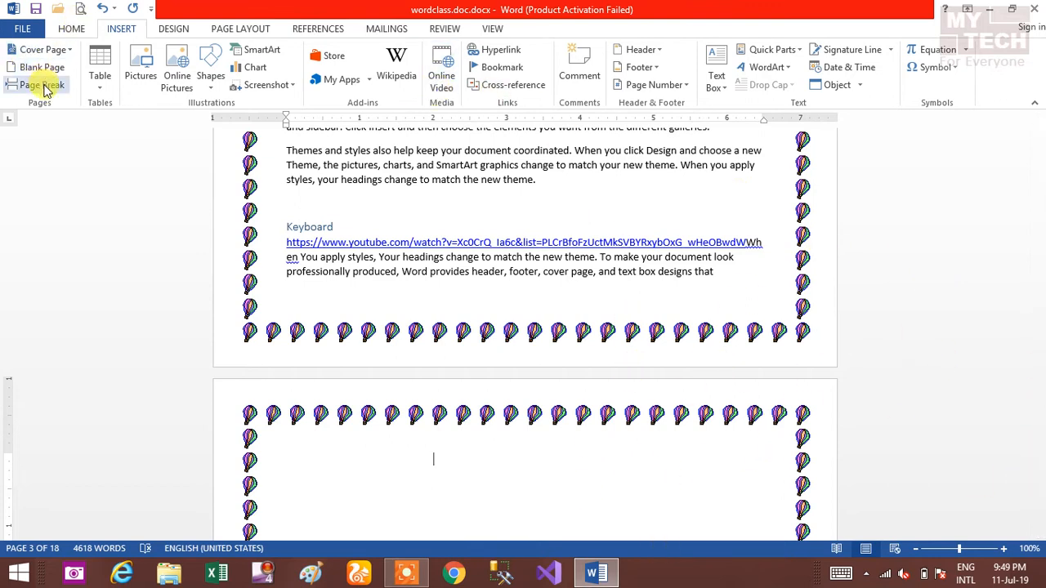
Insert a page break before the fourth paragraph of the Mouse section, beginning "Themes and styles also help".
drag(1040, 166, 1040, 207)
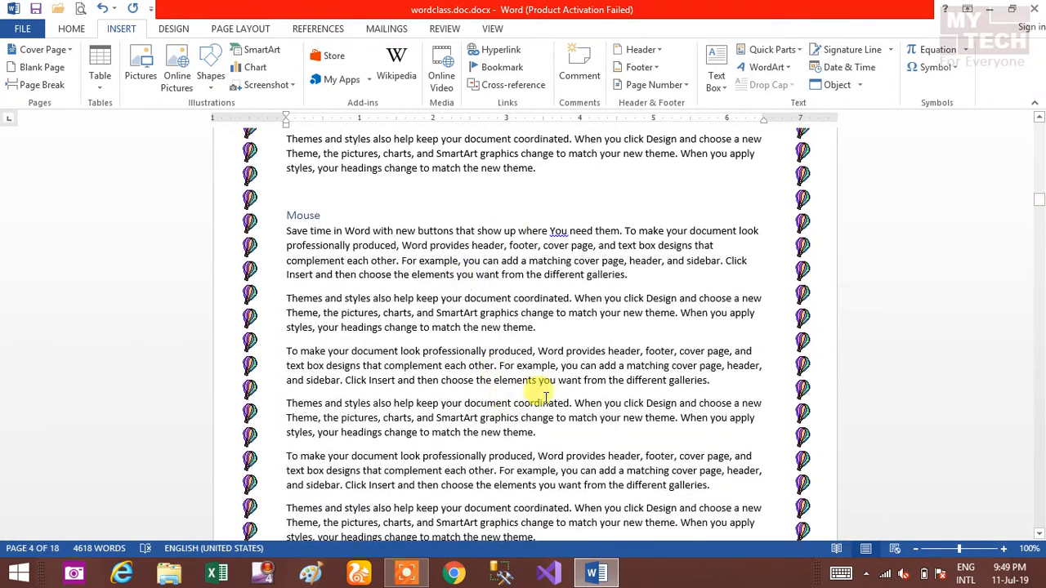
click(723, 381)
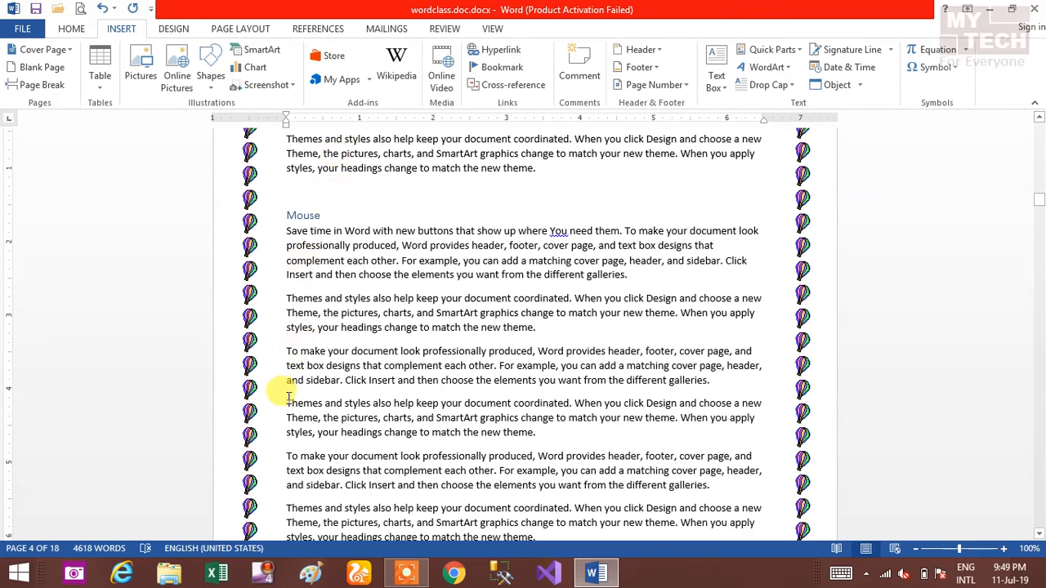
click(41, 85)
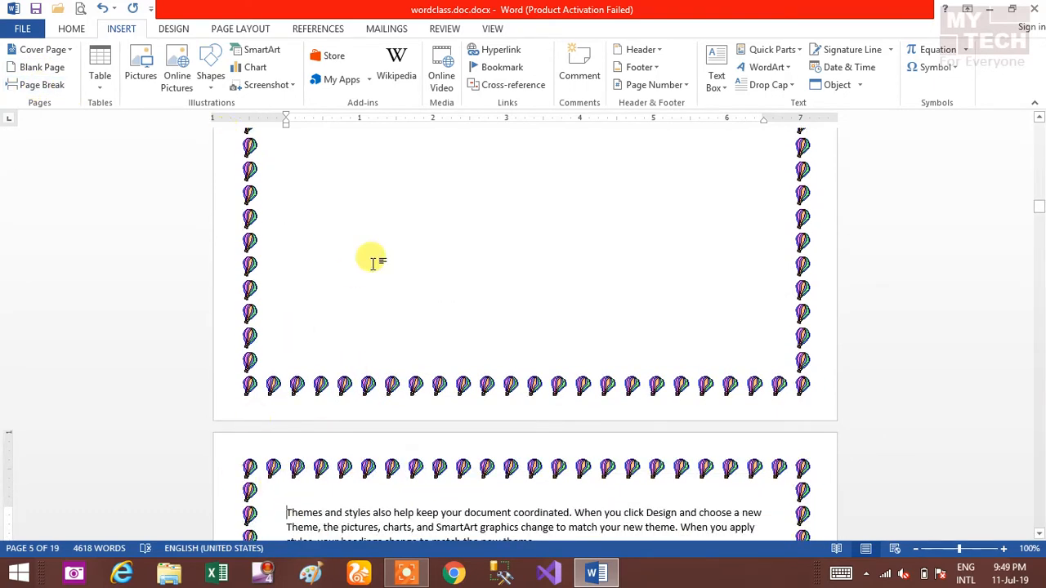
mouse_move(1039, 210)
mouse_down()
mouse_move(1035, 185)
mouse_move(1037, 210)
mouse_move(1035, 199)
mouse_up()
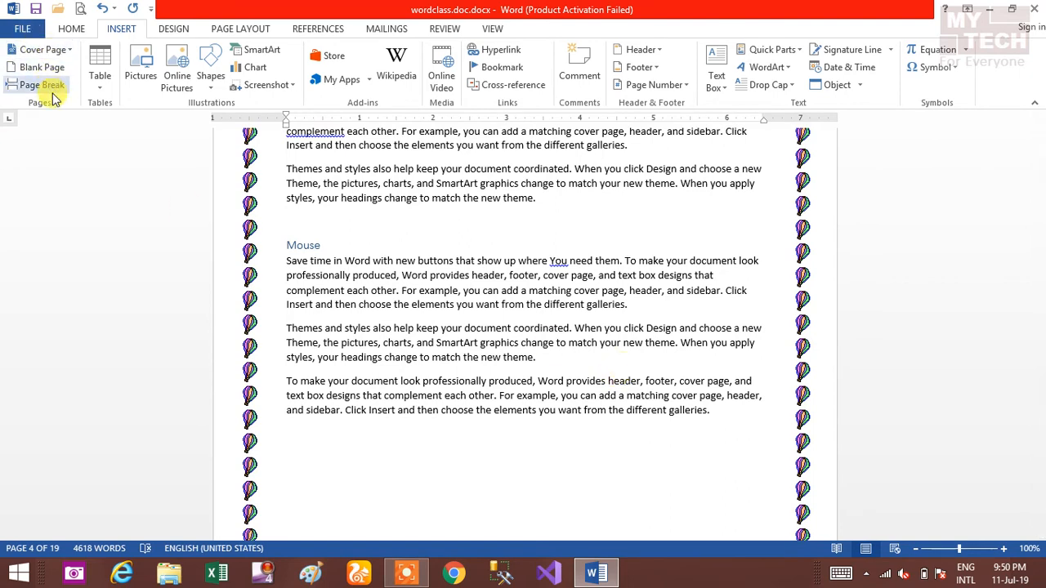
Add a new line after the Mouse section's first paragraph and insert a table with four columns and seven rows there.
click(102, 89)
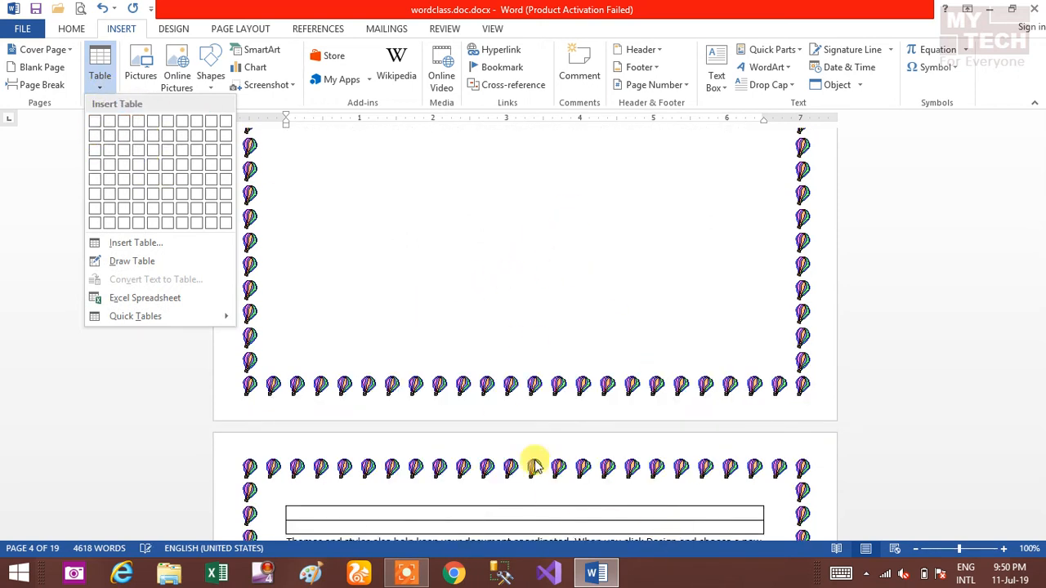
click(711, 287)
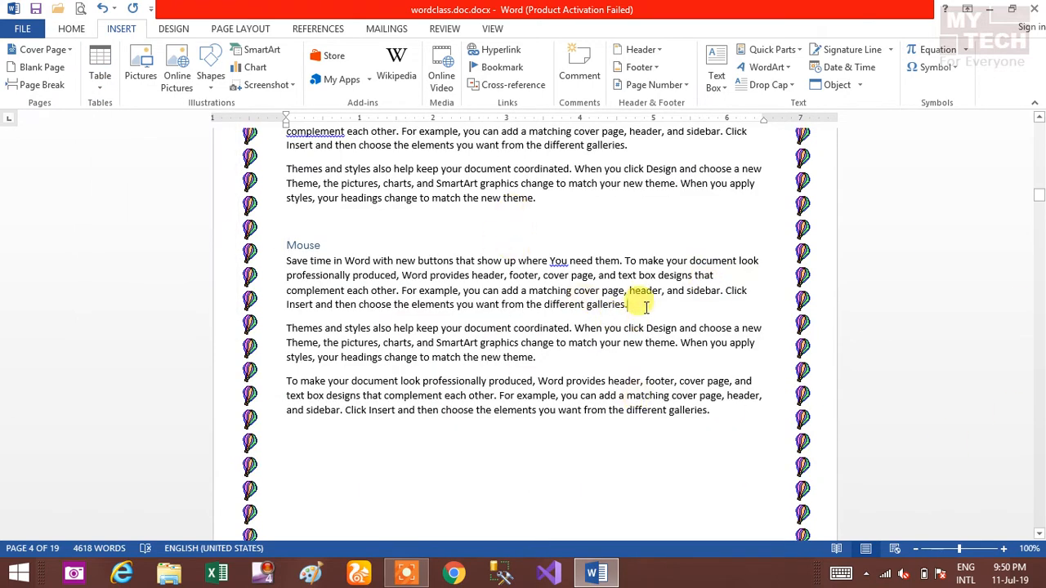
key(Return)
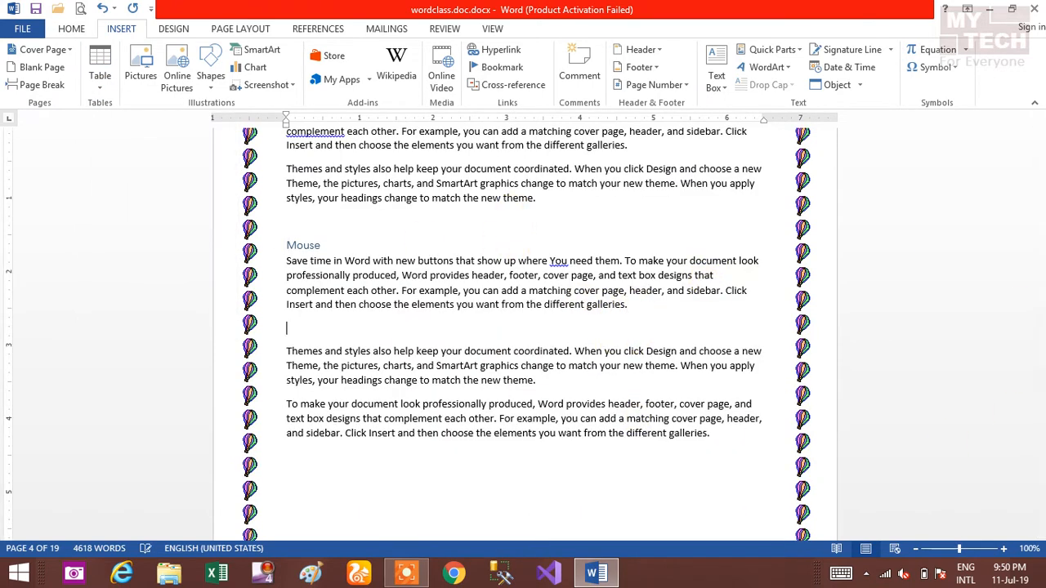
click(100, 82)
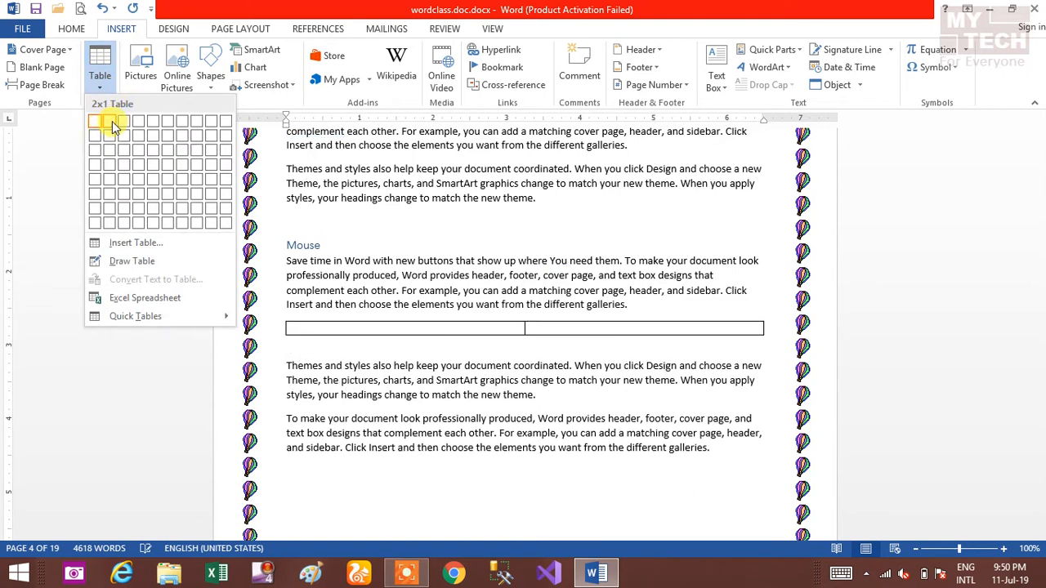
click(144, 211)
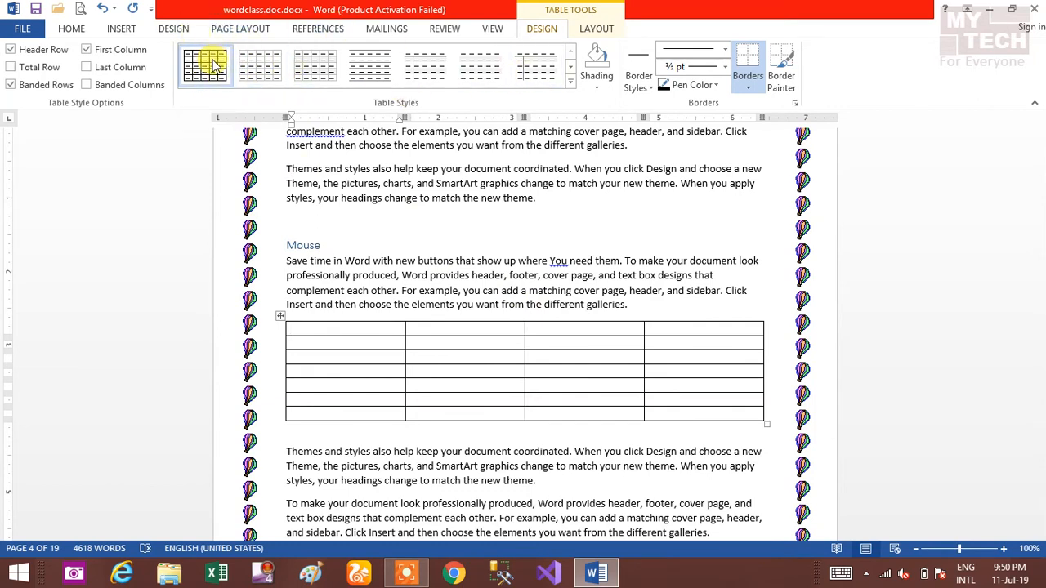
Try plain, black, green and yellow table styles on the new table and settle on the orange grid style with a solid header and first column.
click(260, 72)
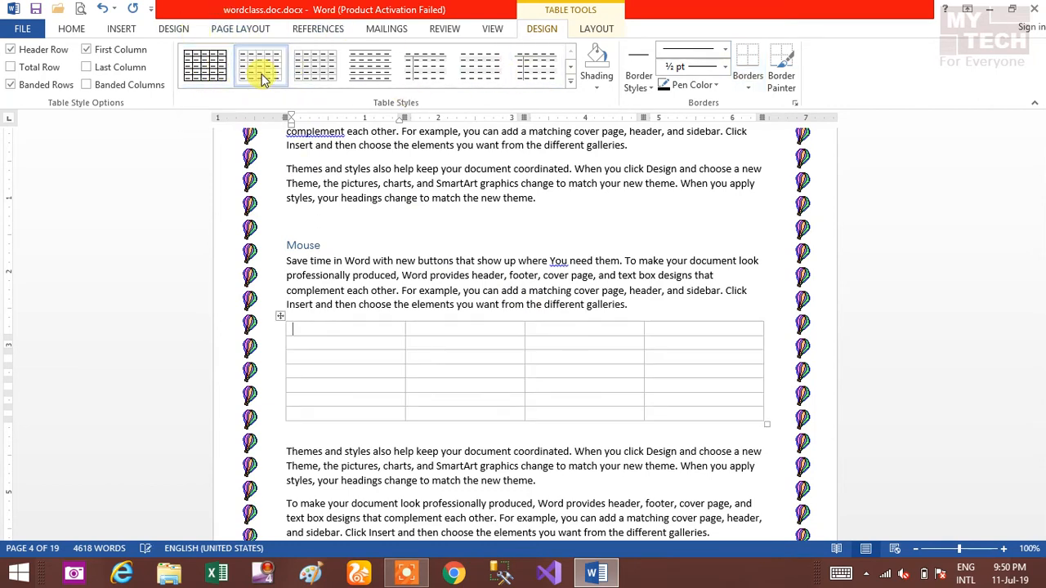
click(328, 70)
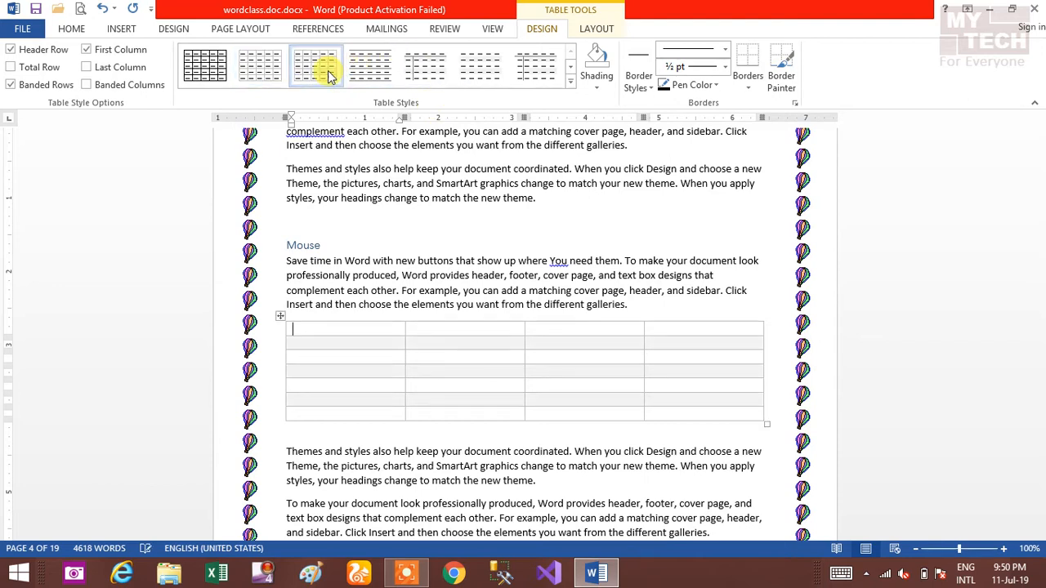
click(571, 80)
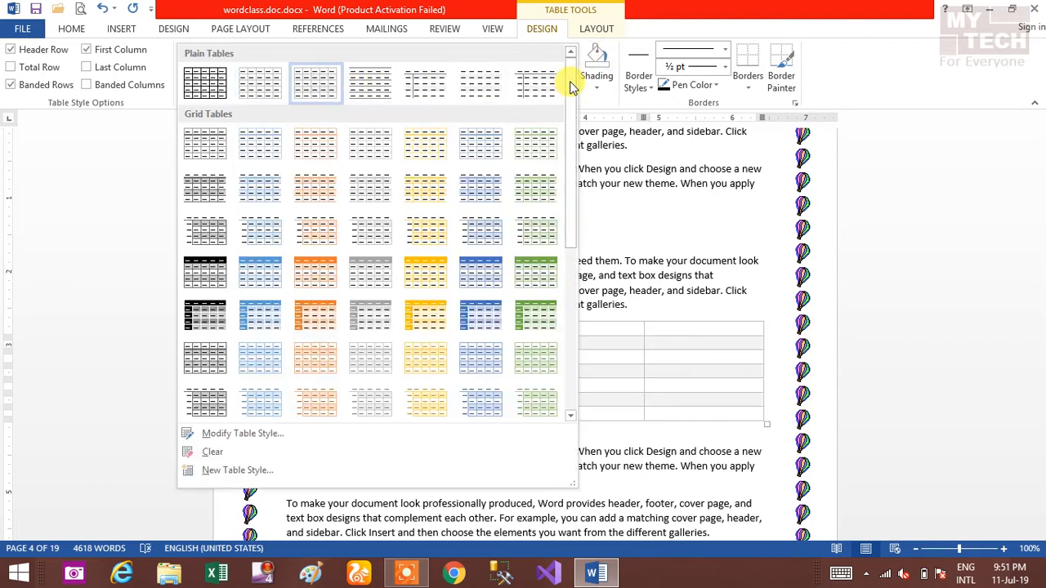
click(207, 311)
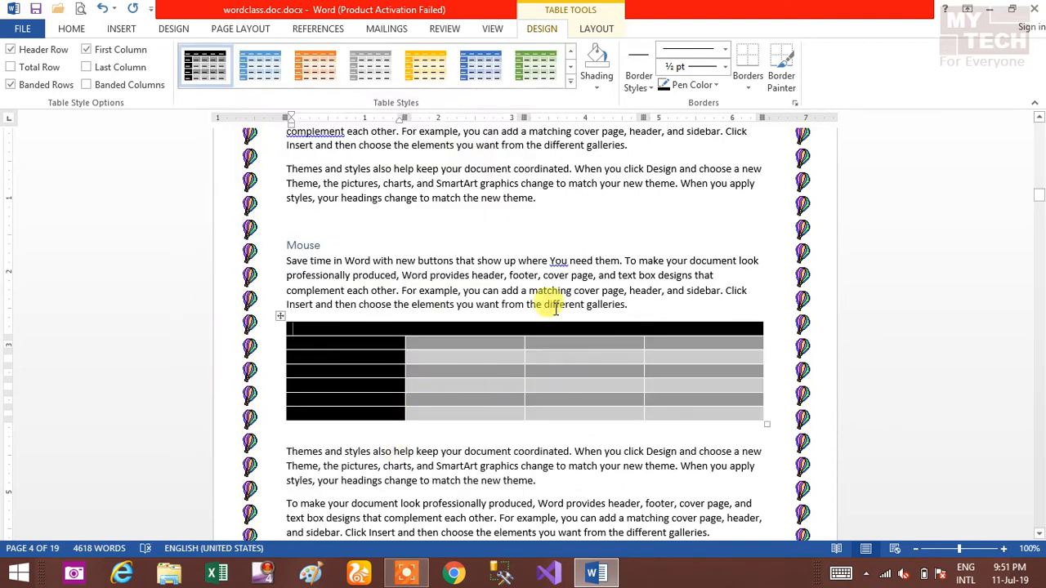
click(535, 67)
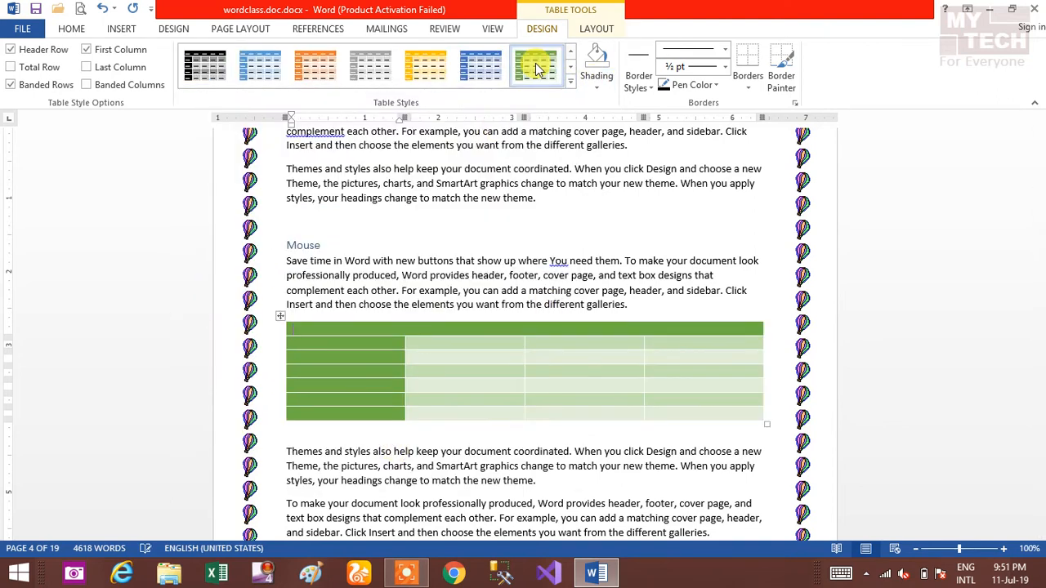
click(425, 65)
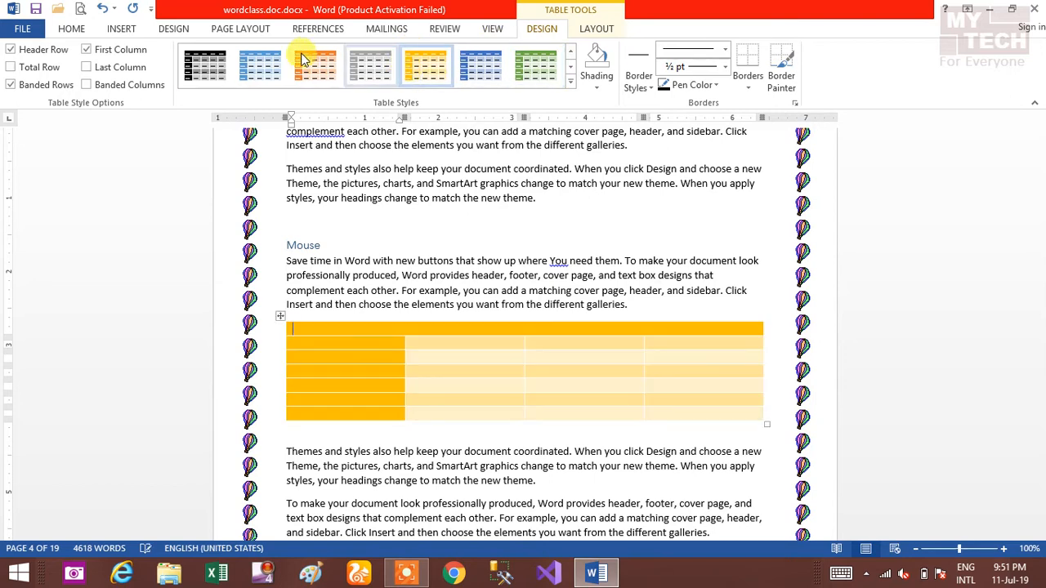
click(313, 69)
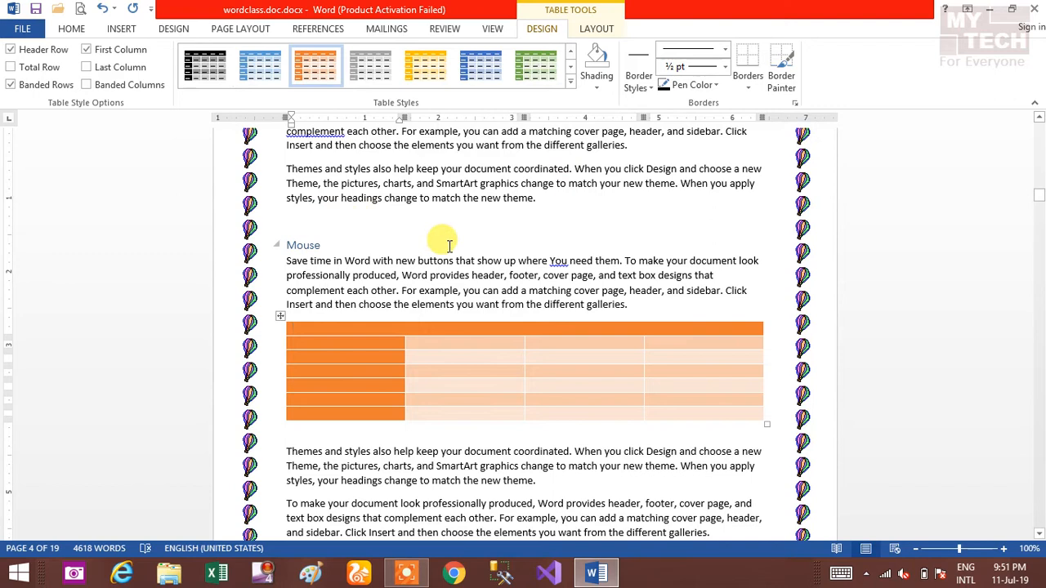
Select the entire orange table and insert a single-cell bordered table around it.
click(345, 304)
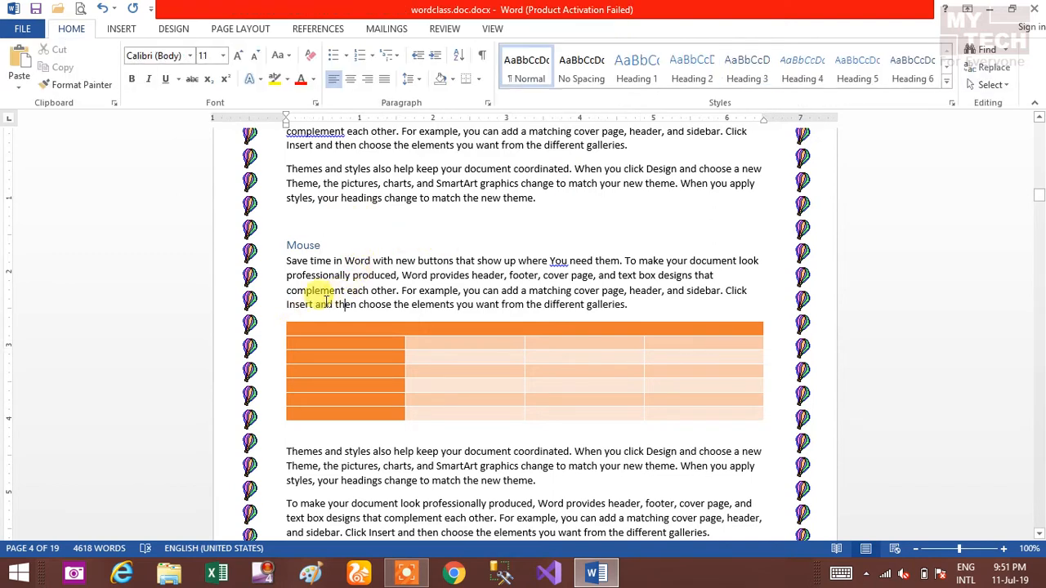
click(282, 328)
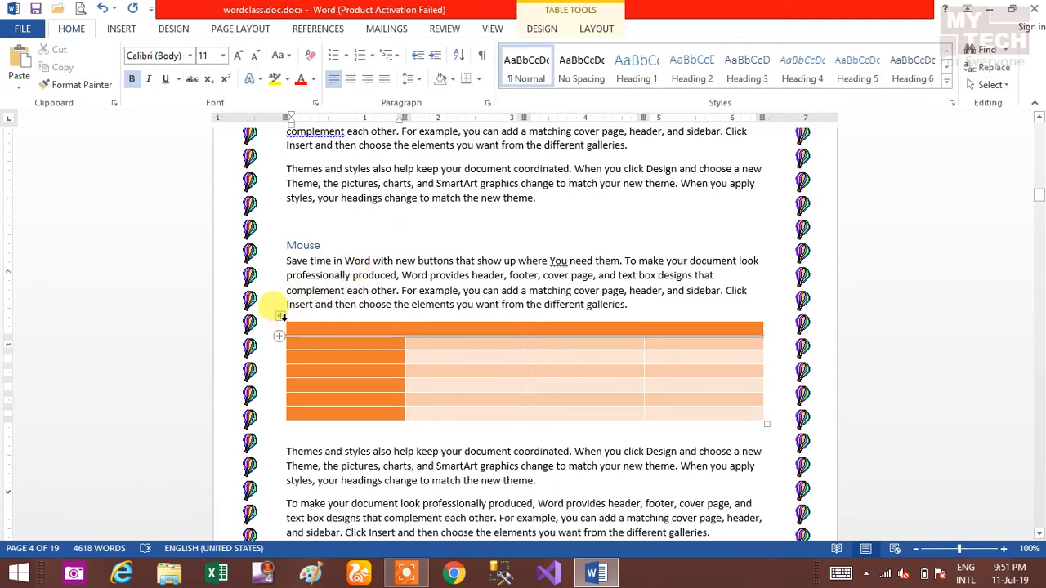
click(281, 317)
click(280, 316)
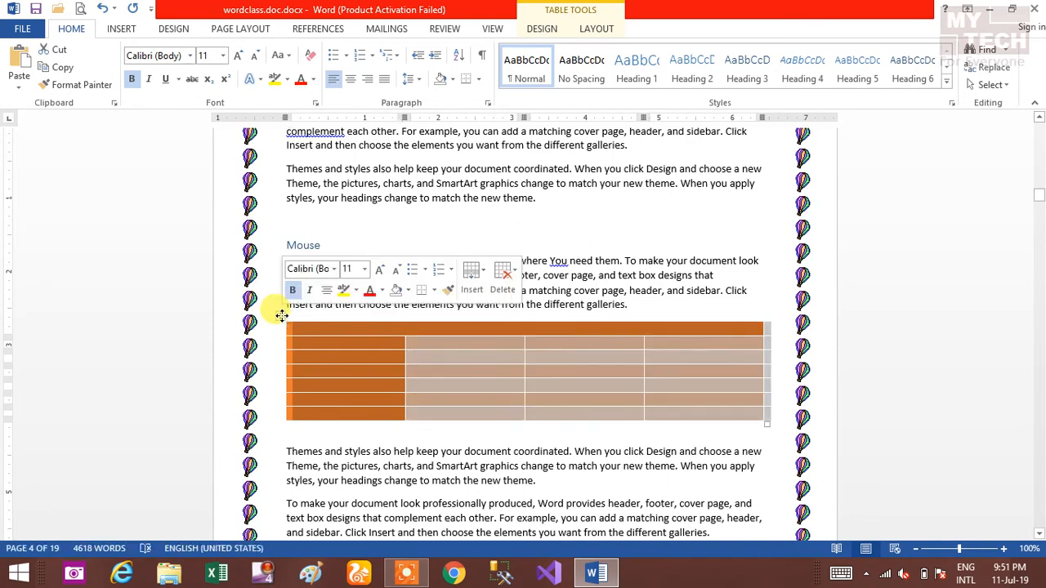
click(123, 29)
click(101, 92)
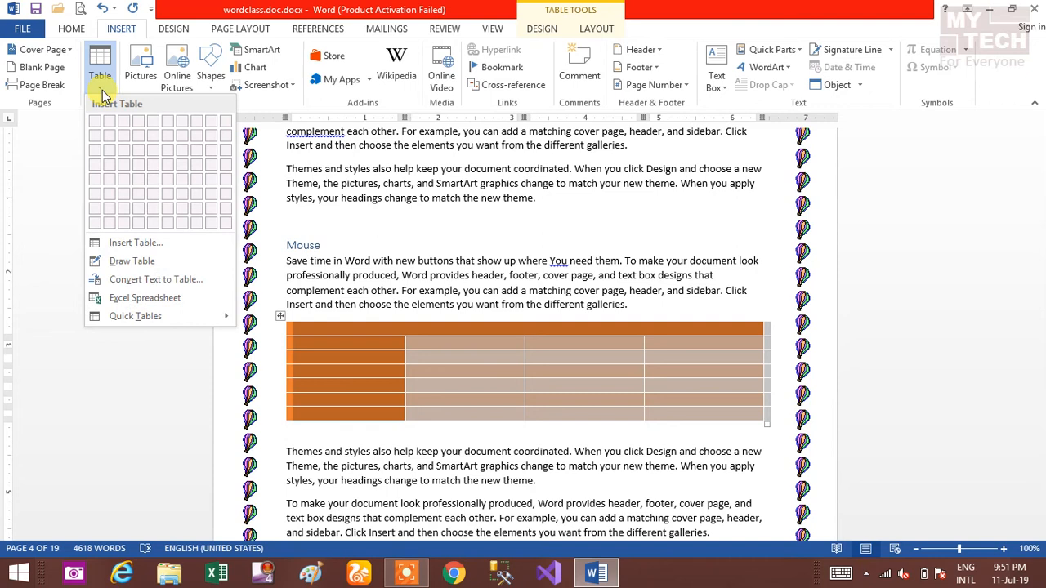
click(144, 245)
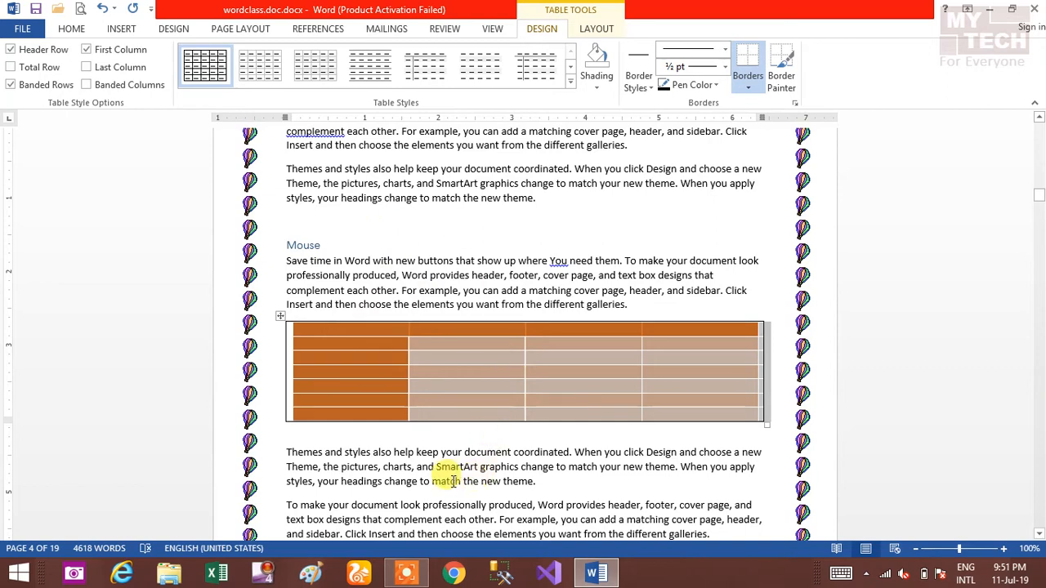
Add an empty paragraph after the paragraph directly below the orange table, and open the table insertion options.
click(553, 481)
key(Return)
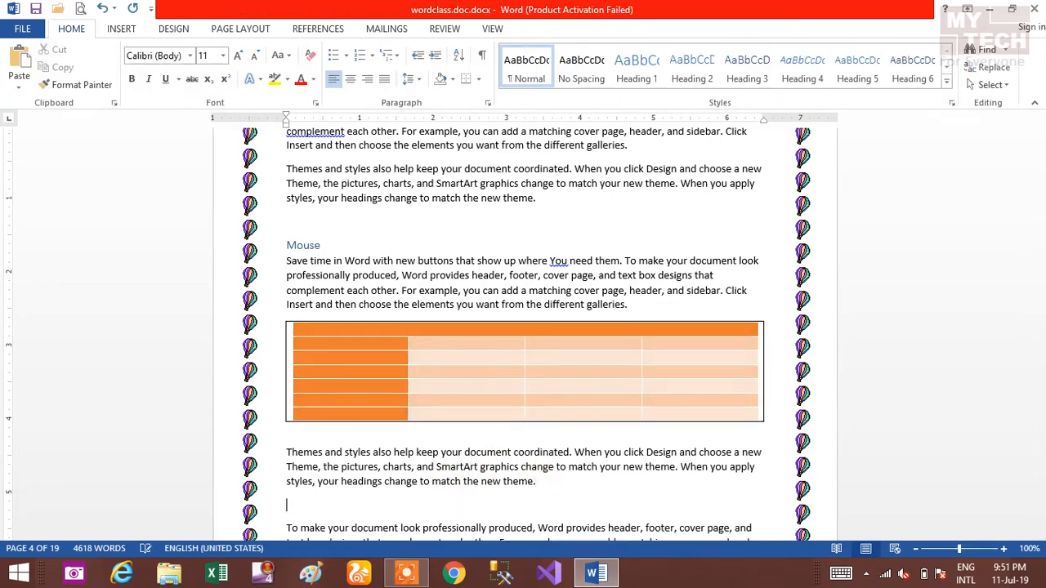
click(120, 28)
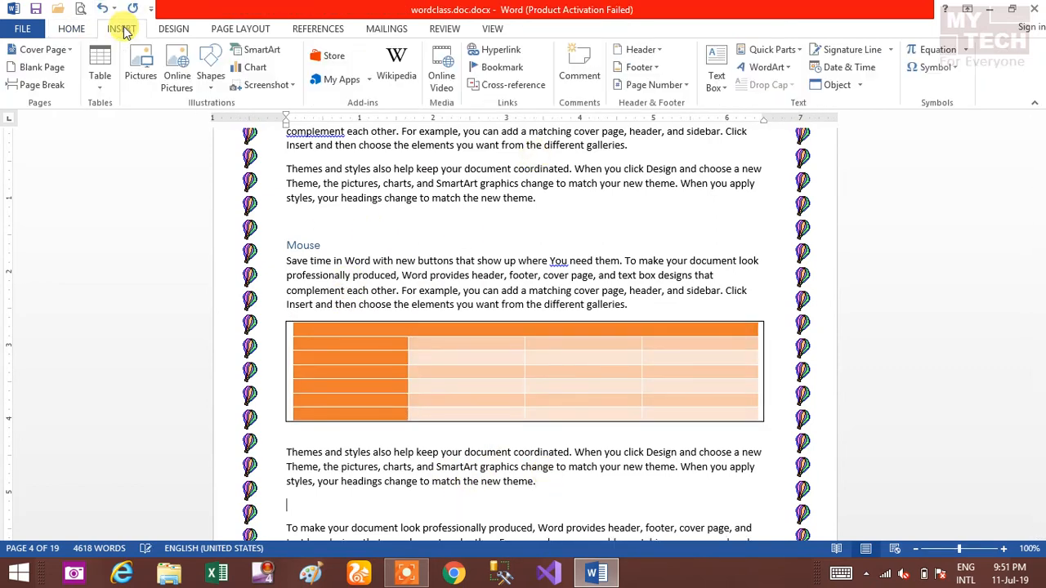
click(103, 85)
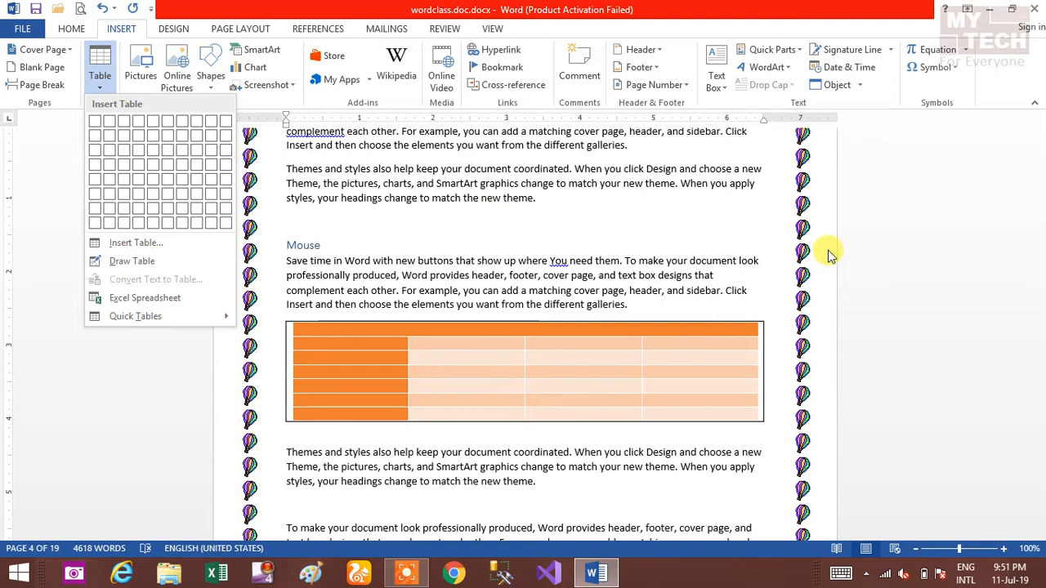
Split the "Themes and styles" paragraph above the Mouse heading into four paragraphs, breaking after "coordinated.", "pictures," and "your new theme.".
click(1041, 135)
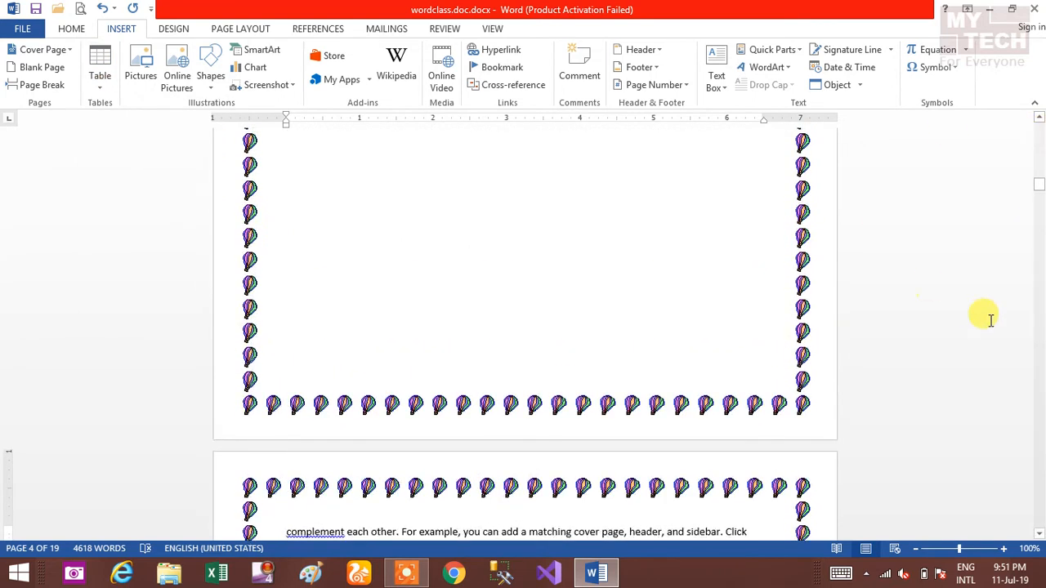
drag(1039, 181, 1039, 190)
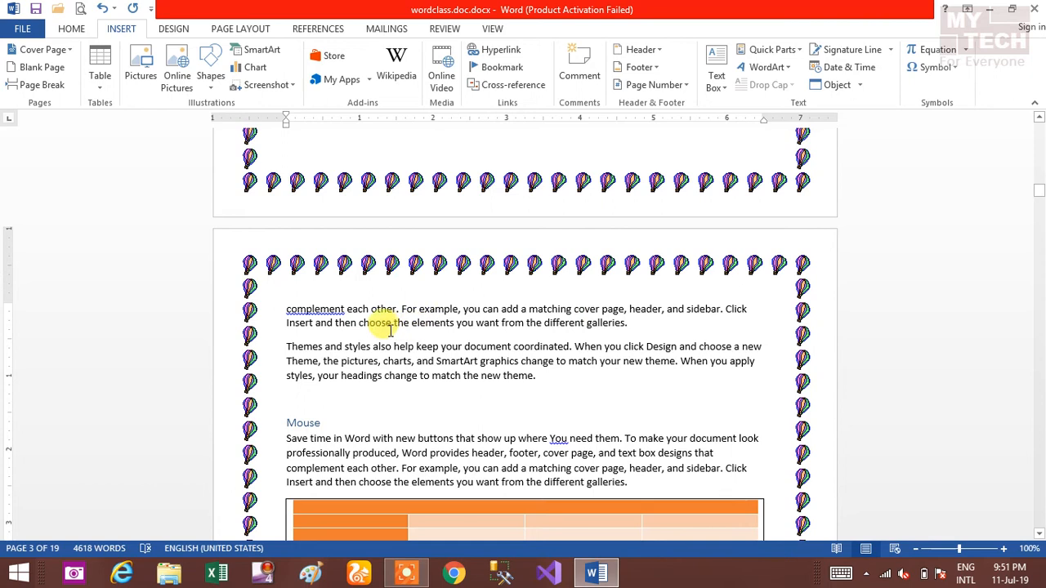
click(574, 346)
key(Return)
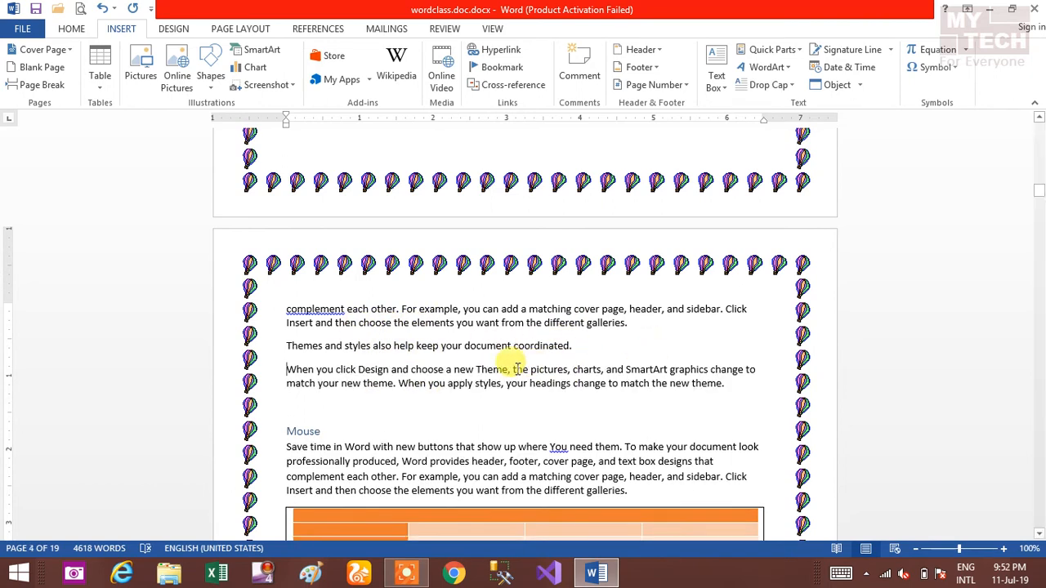
click(572, 370)
key(Return)
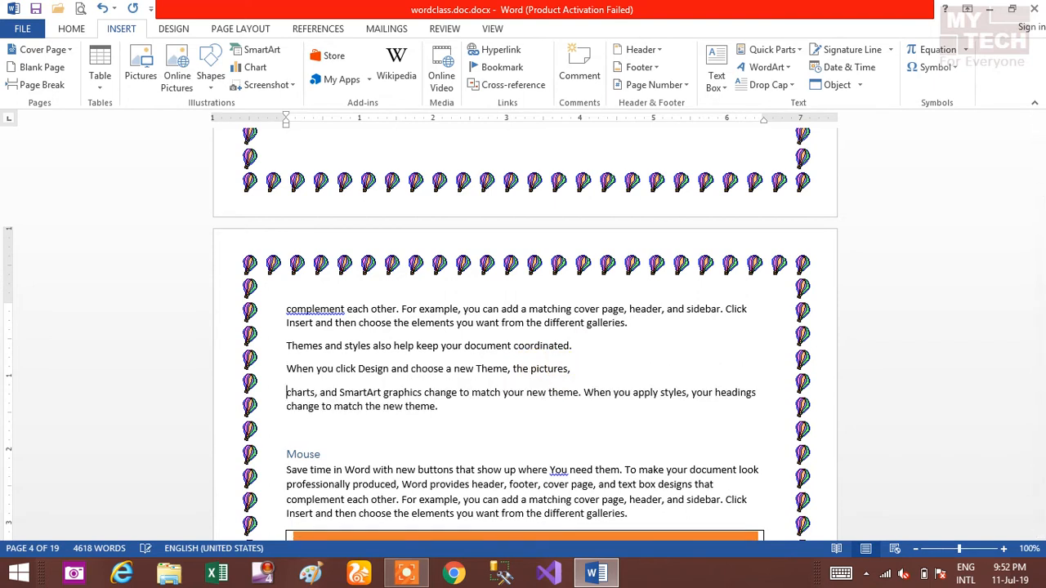
click(584, 394)
key(Return)
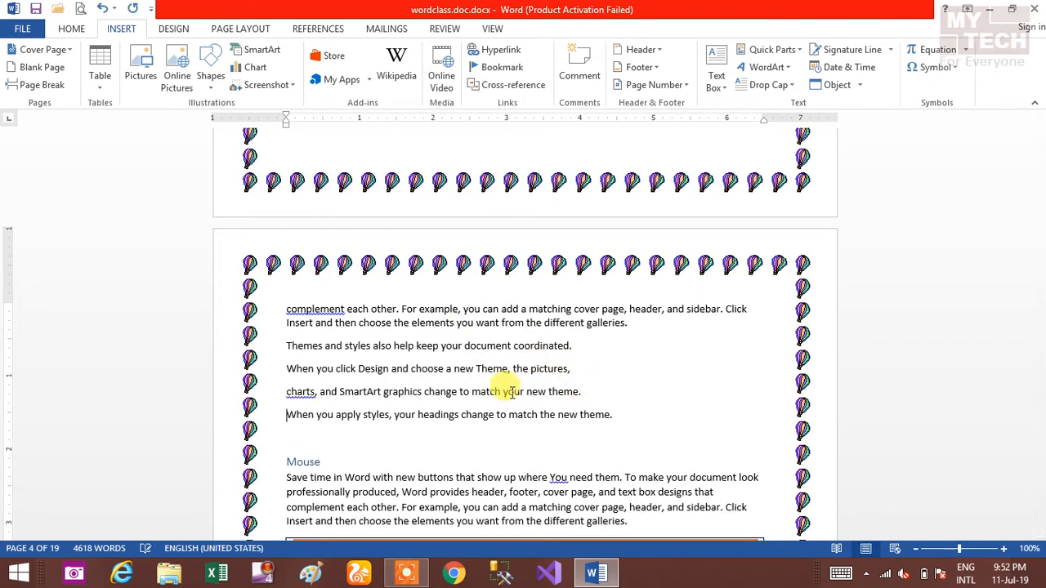
Convert the paragraphs above the Mouse heading, from "complement each other" to "the new theme", into a table with 5 columns.
drag(267, 316, 294, 416)
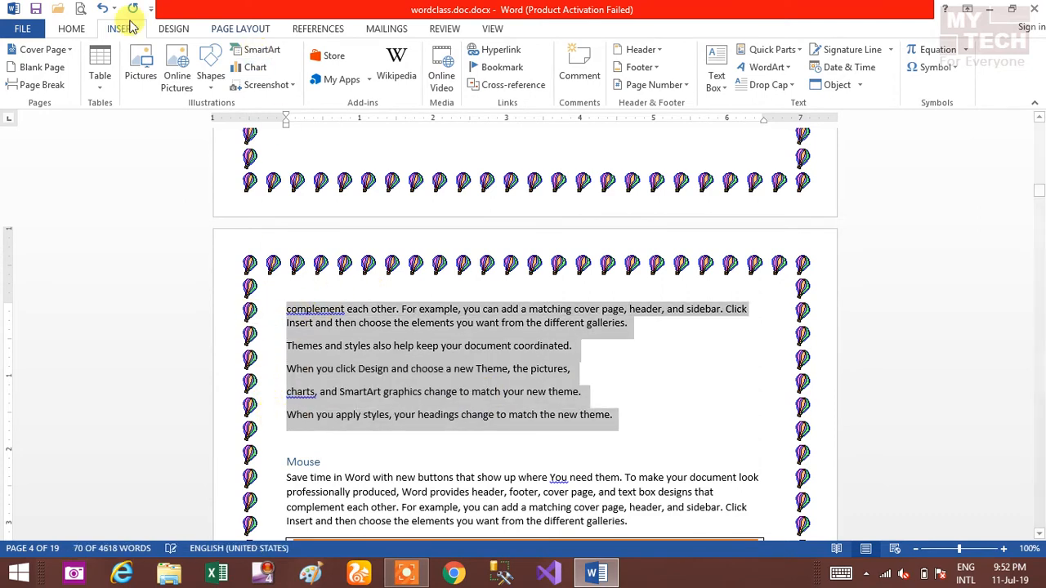
click(100, 88)
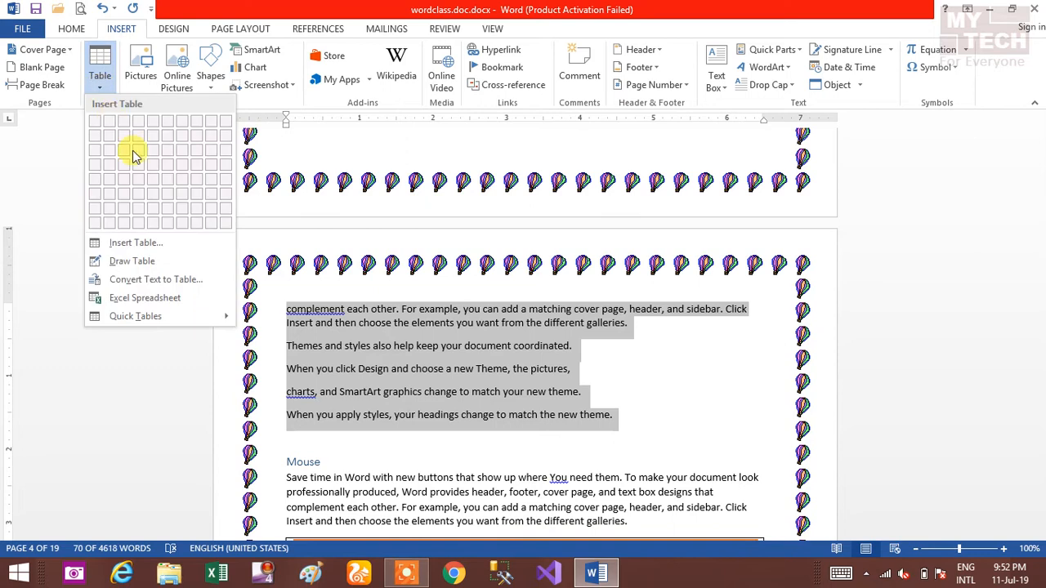
click(158, 279)
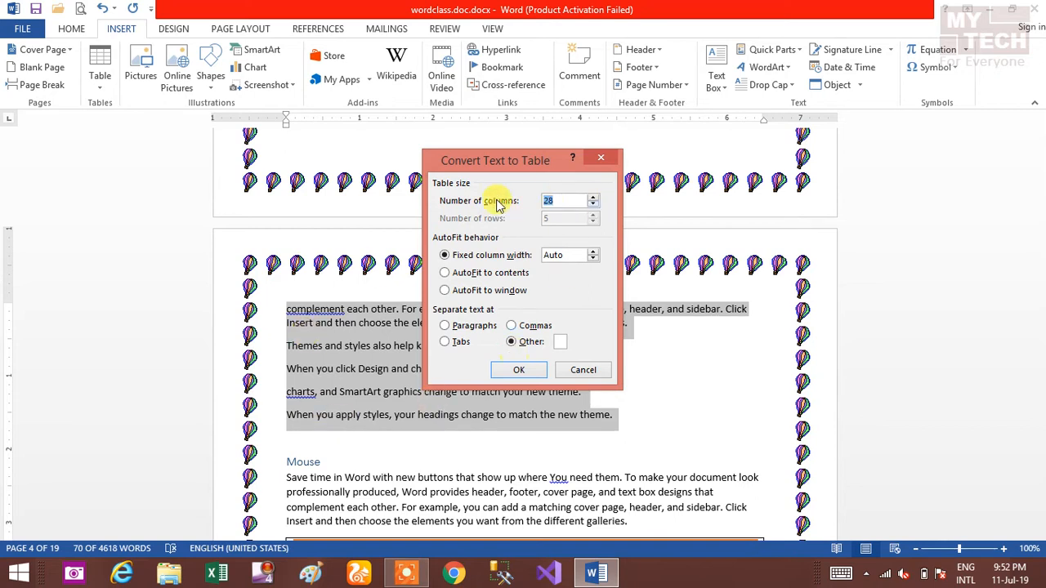
click(592, 205)
click(592, 206)
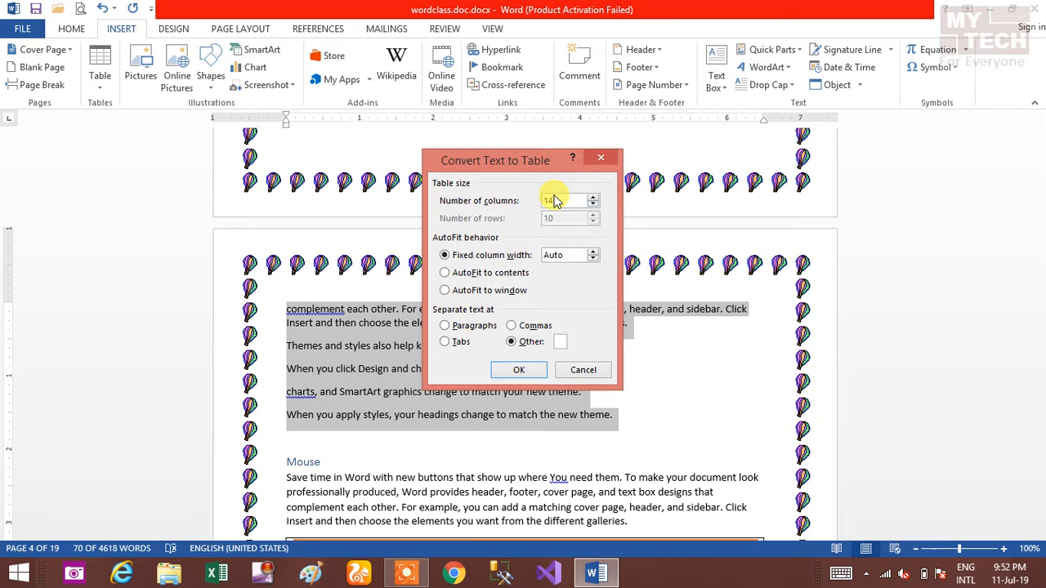
double_click(554, 201)
key(BackSpace)
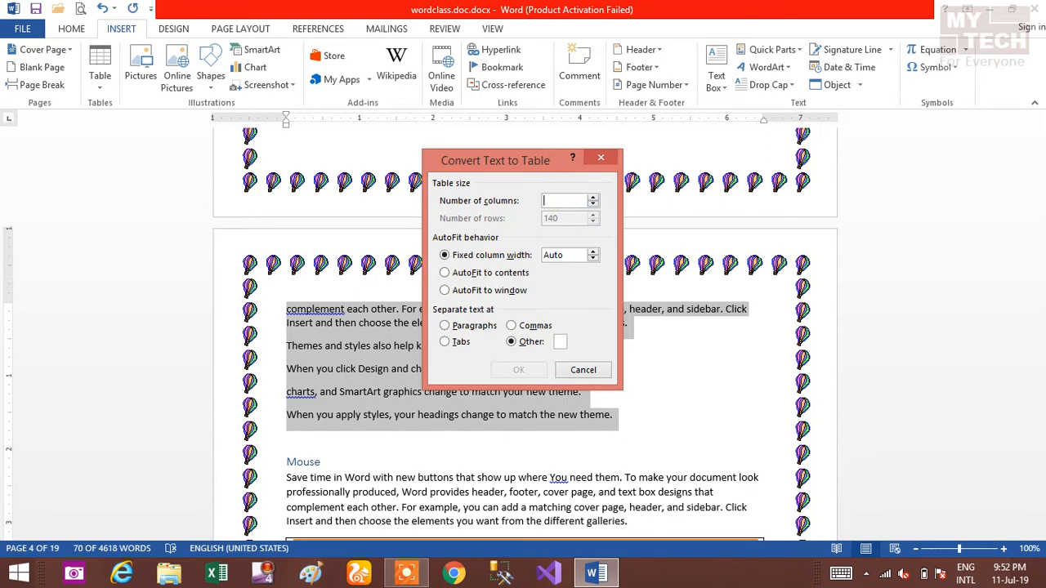
text(5)
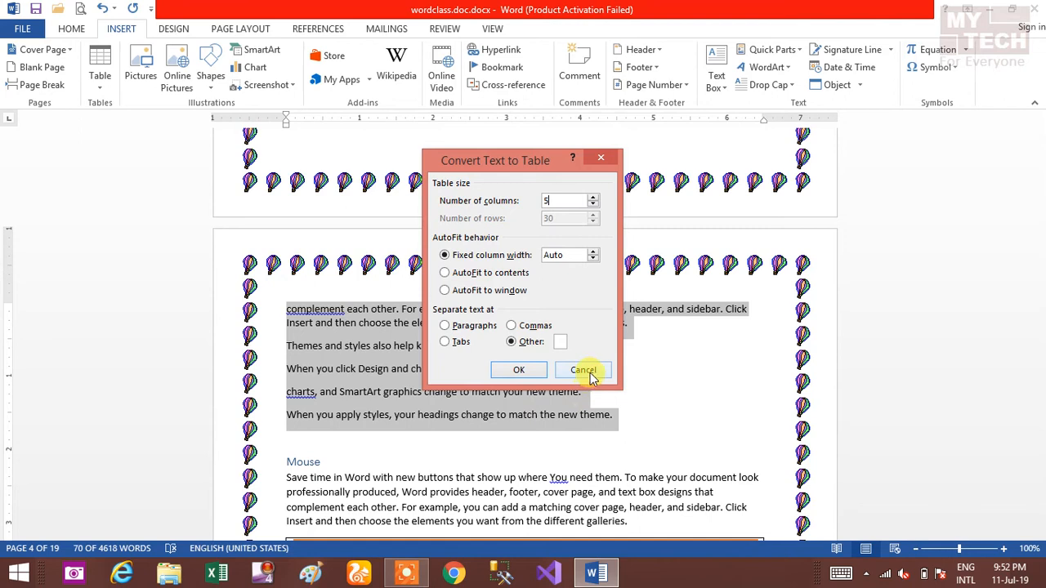
click(523, 371)
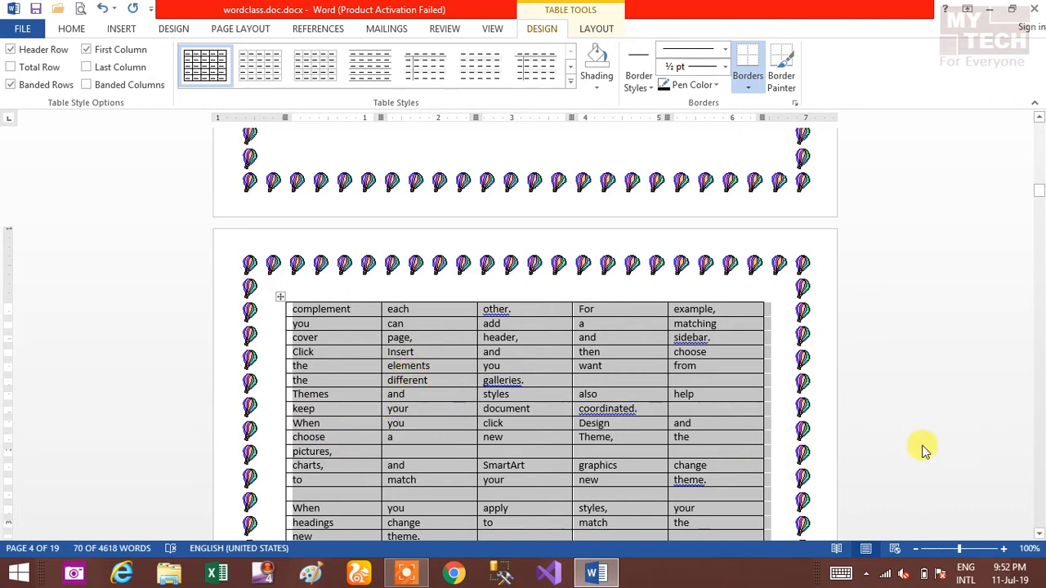
drag(1041, 193, 1042, 194)
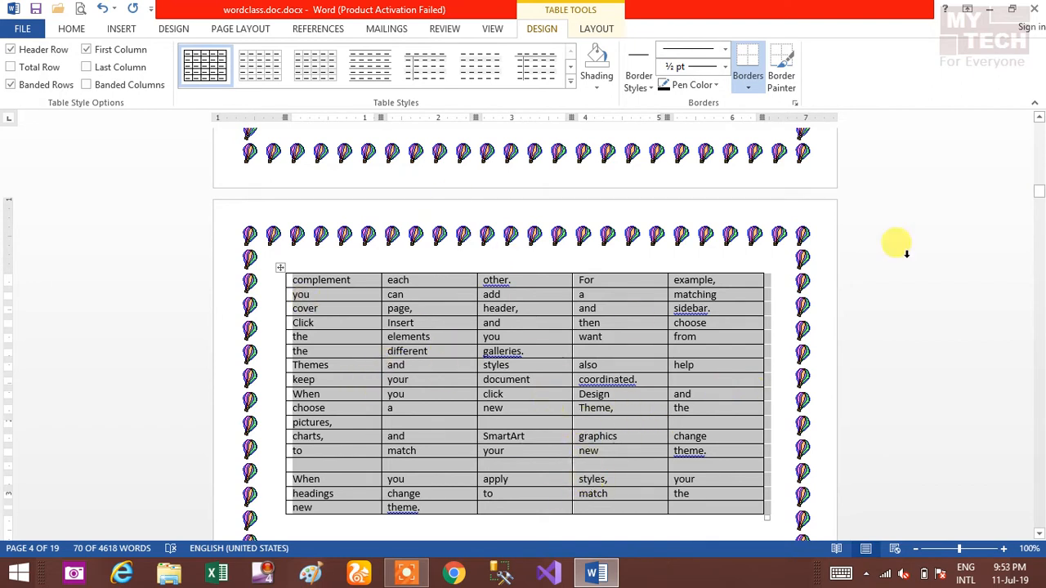
click(723, 521)
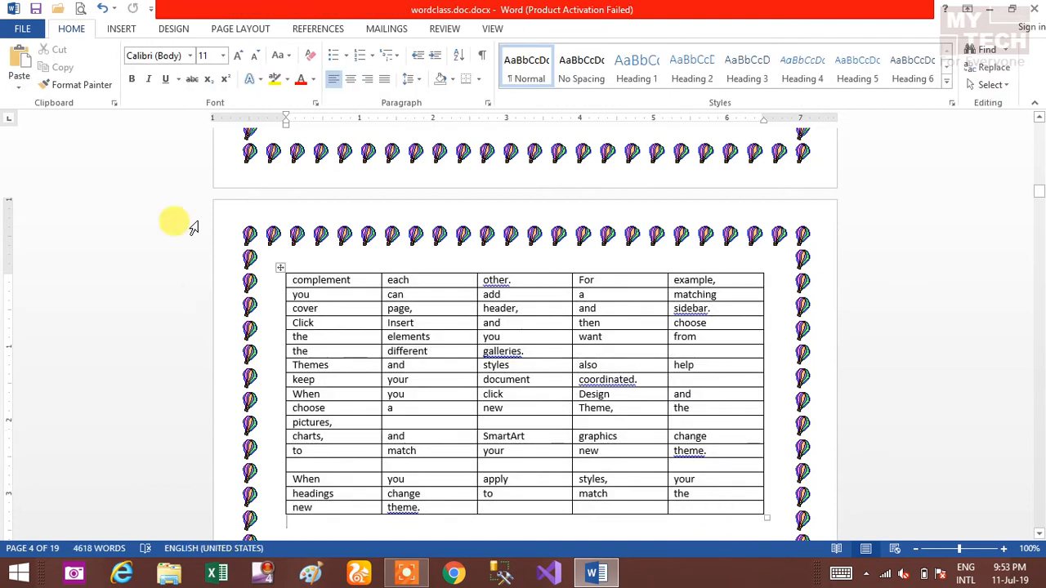
Insert an Excel spreadsheet in the empty paragraph below the text that follows the orange table, and dismiss the activation notice.
click(121, 29)
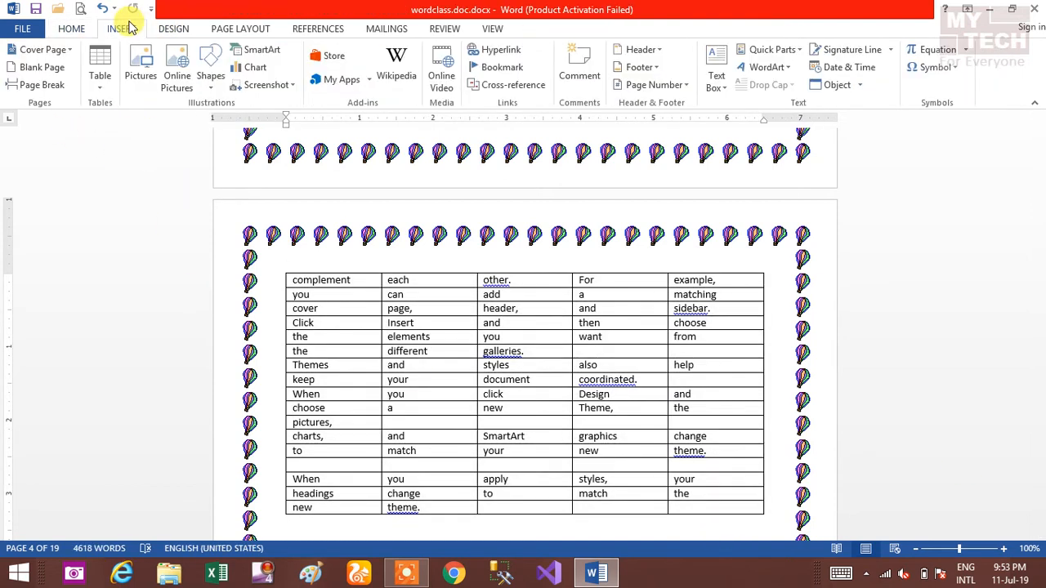
click(110, 88)
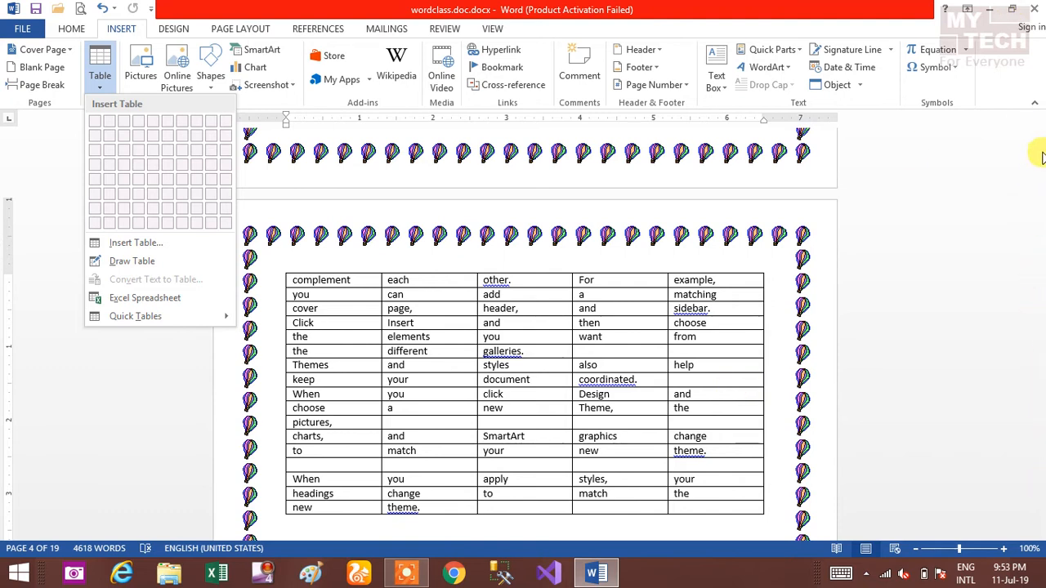
click(1041, 508)
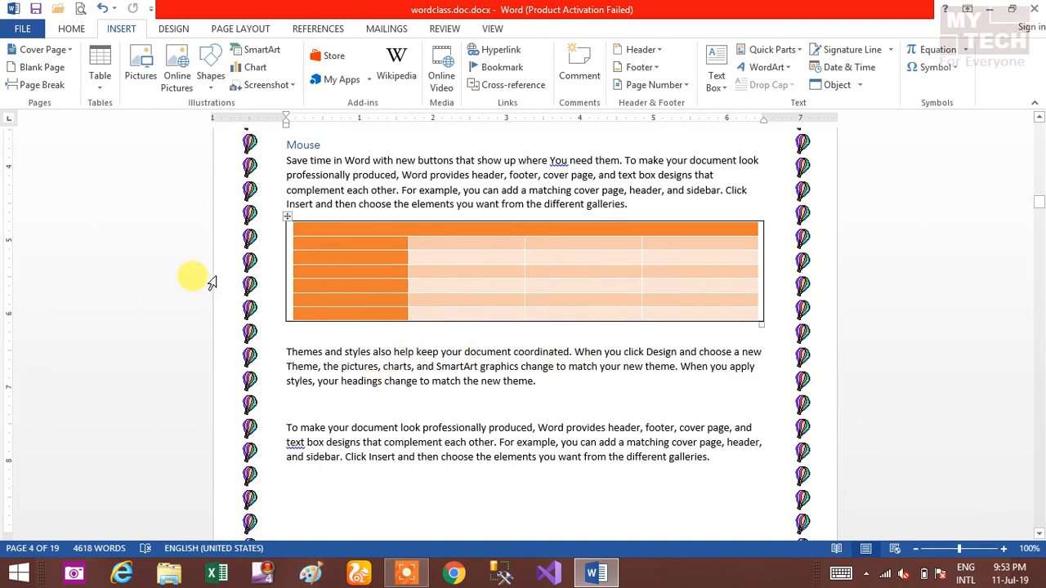
click(101, 88)
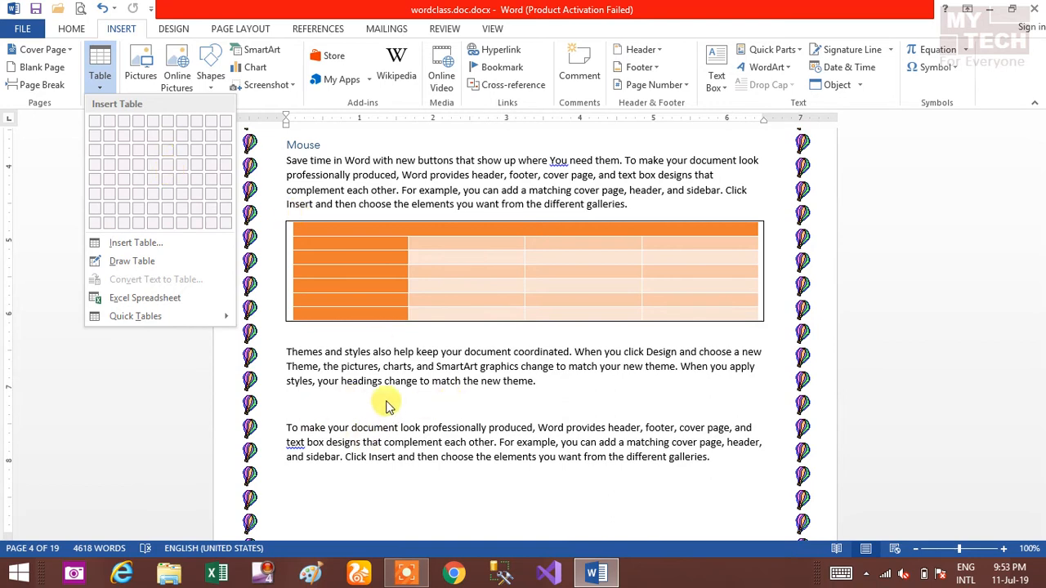
click(334, 402)
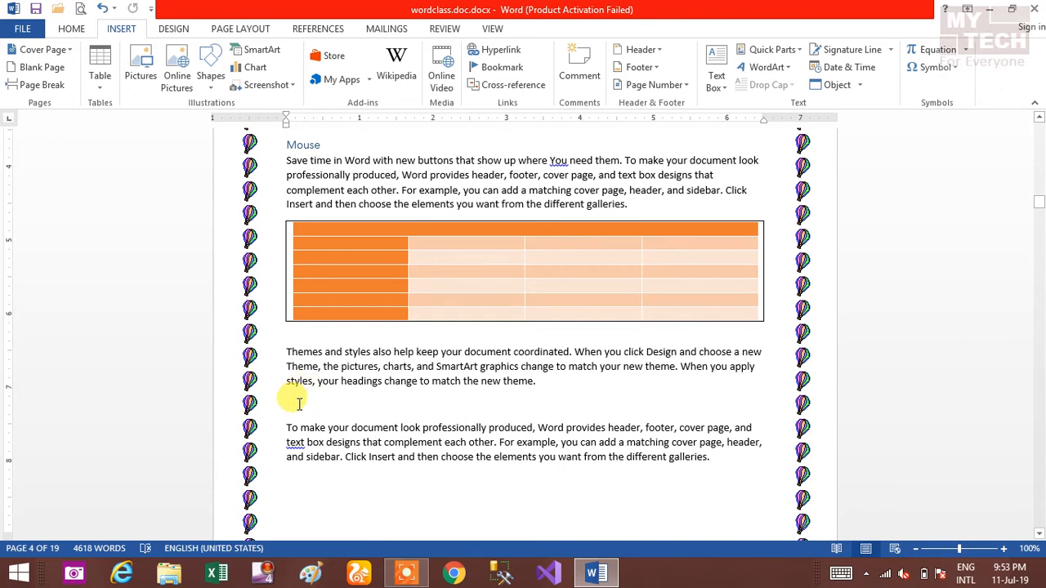
click(102, 94)
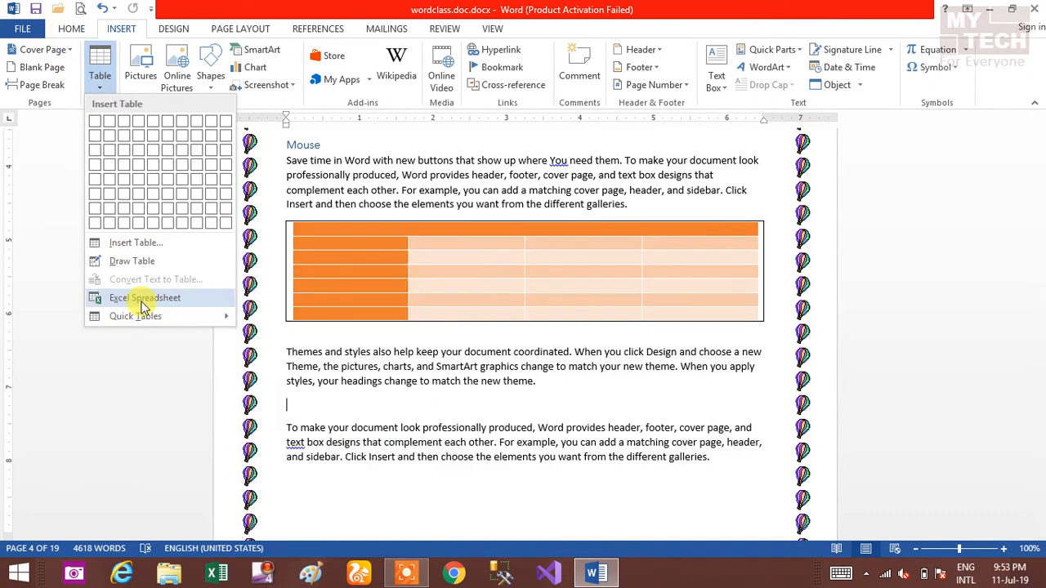
click(143, 299)
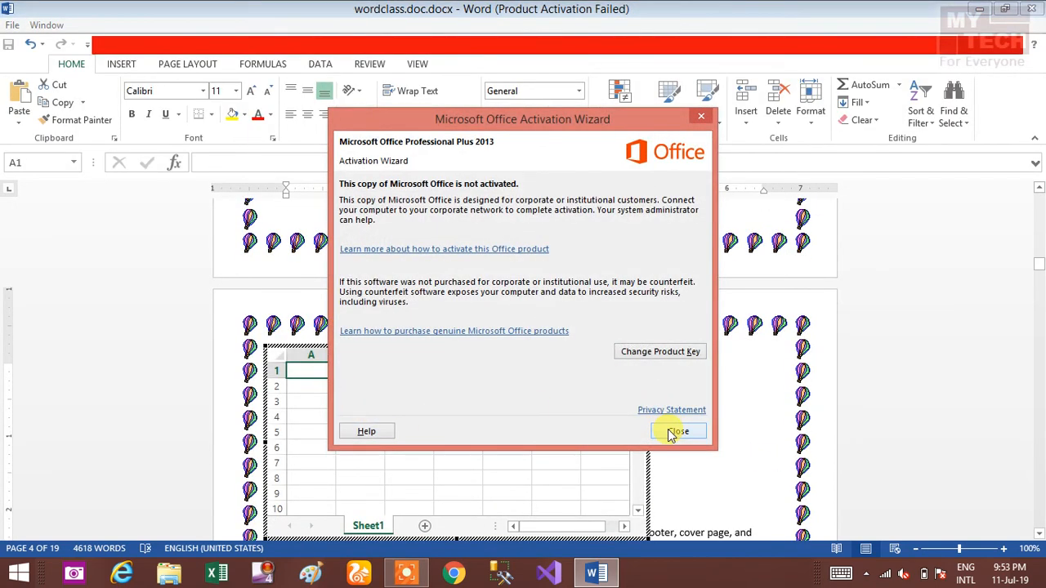
click(670, 430)
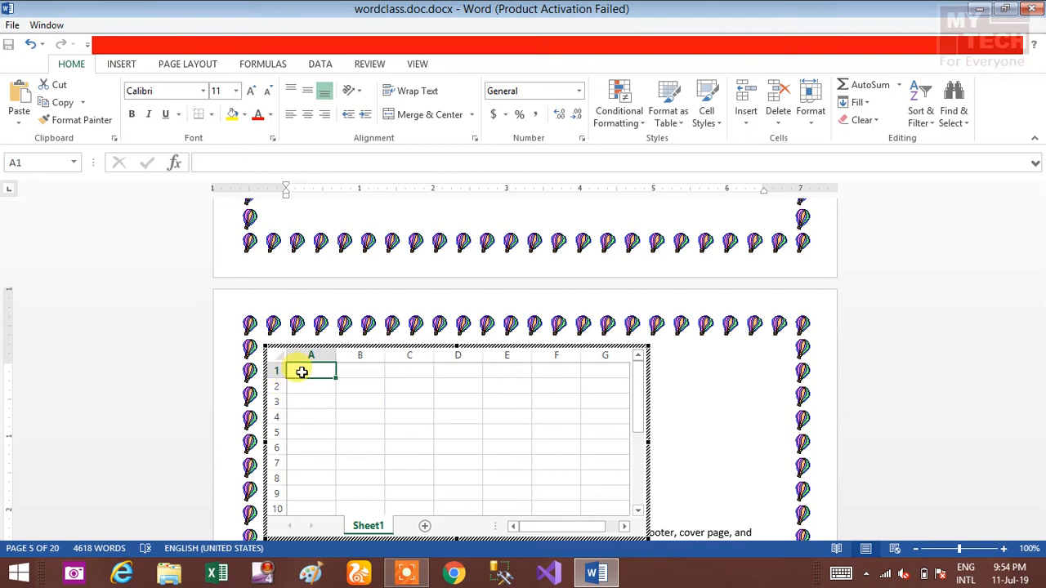
Enter the serial number, NAME, ADDRESS and PHONE column headings in cells A1 to D1 of the embedded spreadsheet.
text(s.)
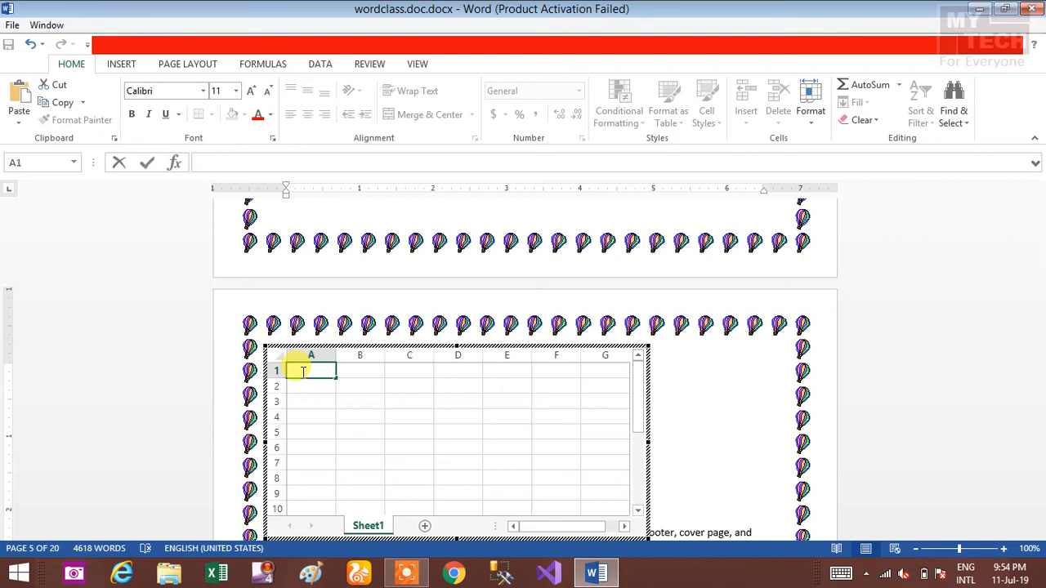
key(Tab)
text(NAME)
key(Tab)
text(A)
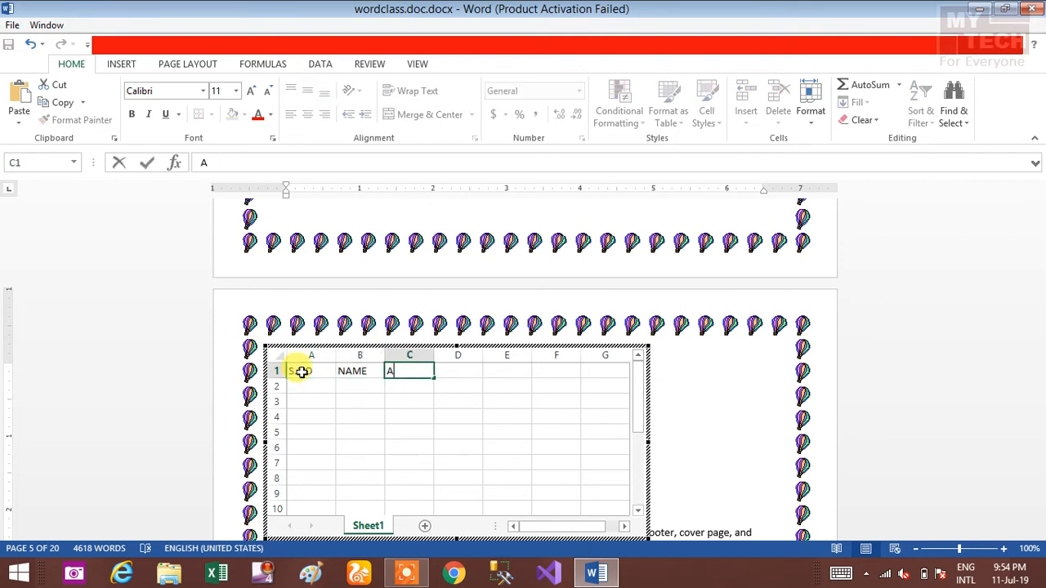
key(Tab)
text(PHONE)
key(Return)
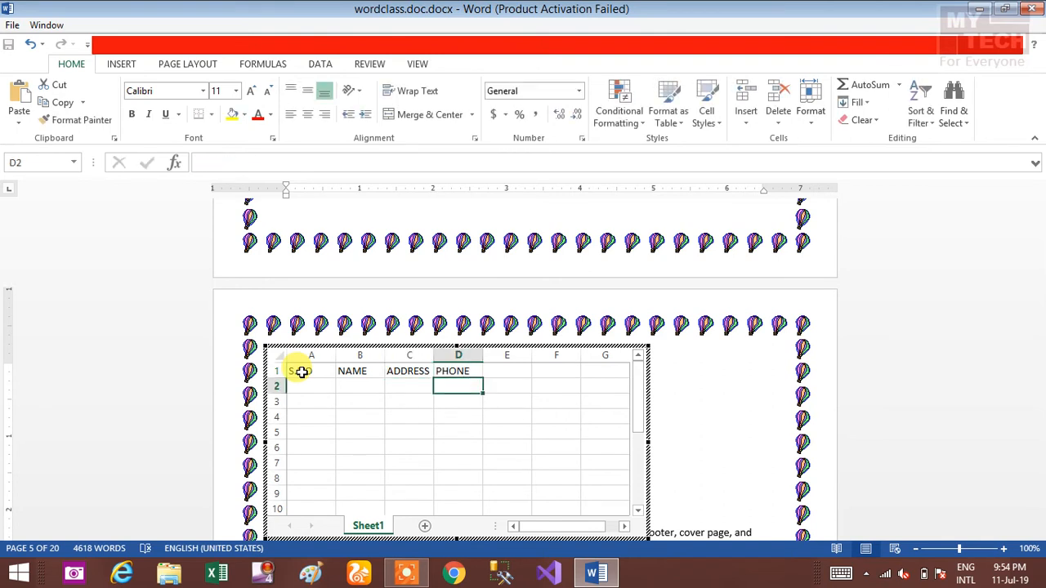
Number the rows 1 to 5 in cells A2 to A6 under the serial number heading.
key(Left)
key(Left)
key(Left)
text(1)
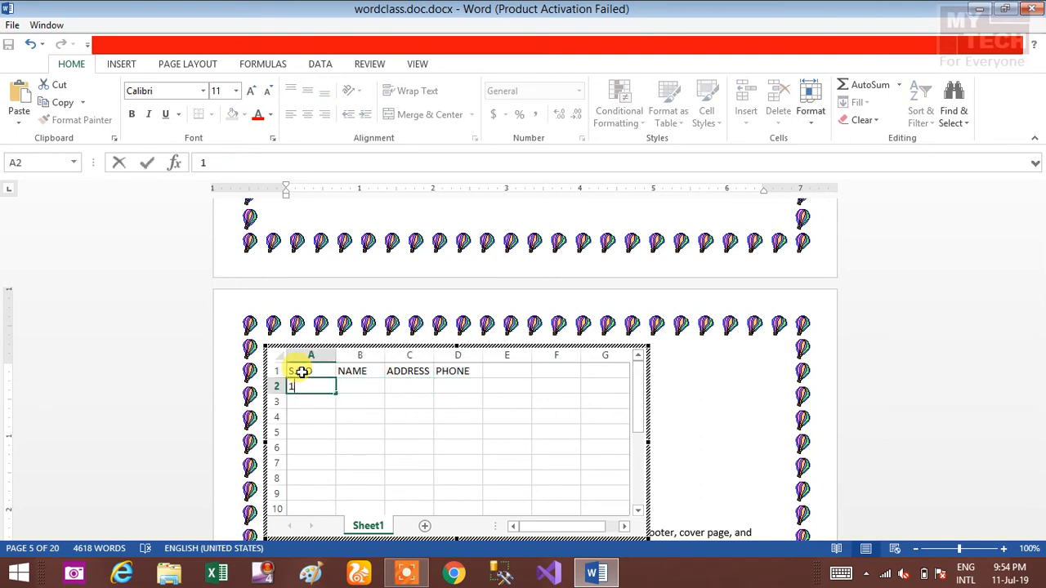
key(Return)
text(2)
key(Return)
text(3)
key(Return)
text(4)
key(Return)
text(5)
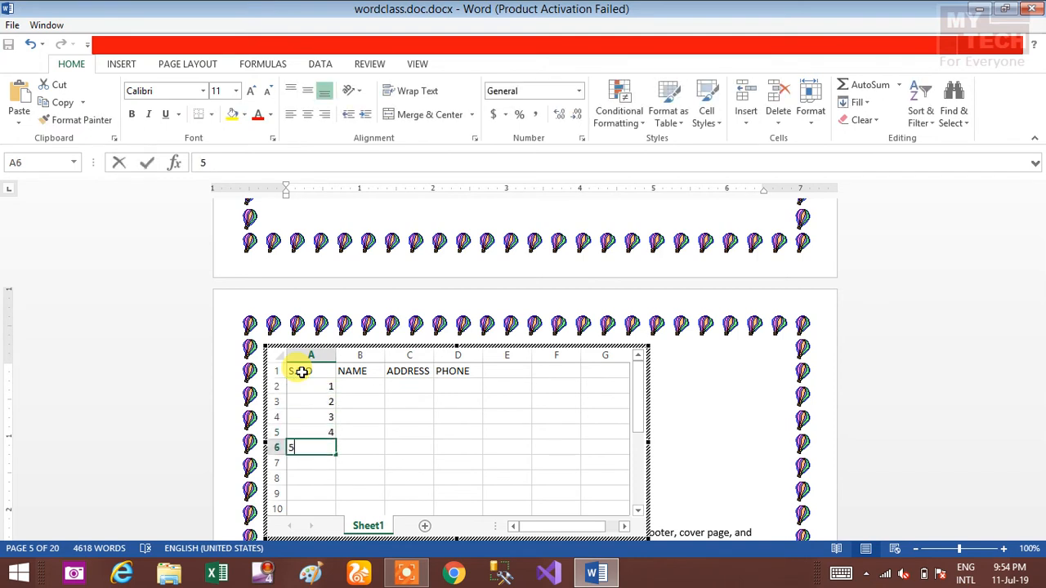
key(Tab)
Fill cells B2 to B6 under NAME with the letters A, S, F, H and R.
key(Up)
key(Up)
key(Up)
key(Up)
key(Up)
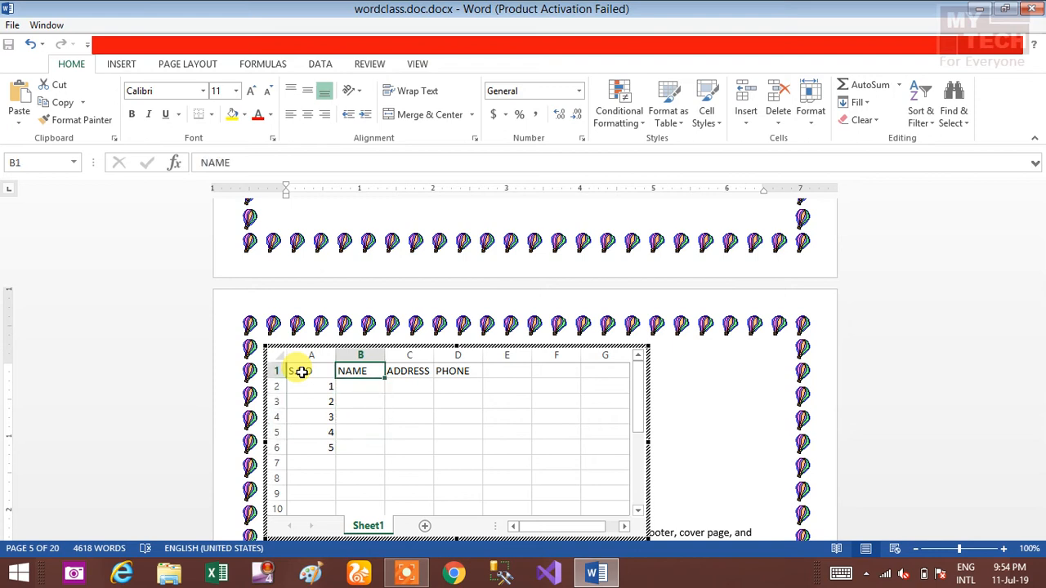
key(Down)
text(A)
key(Return)
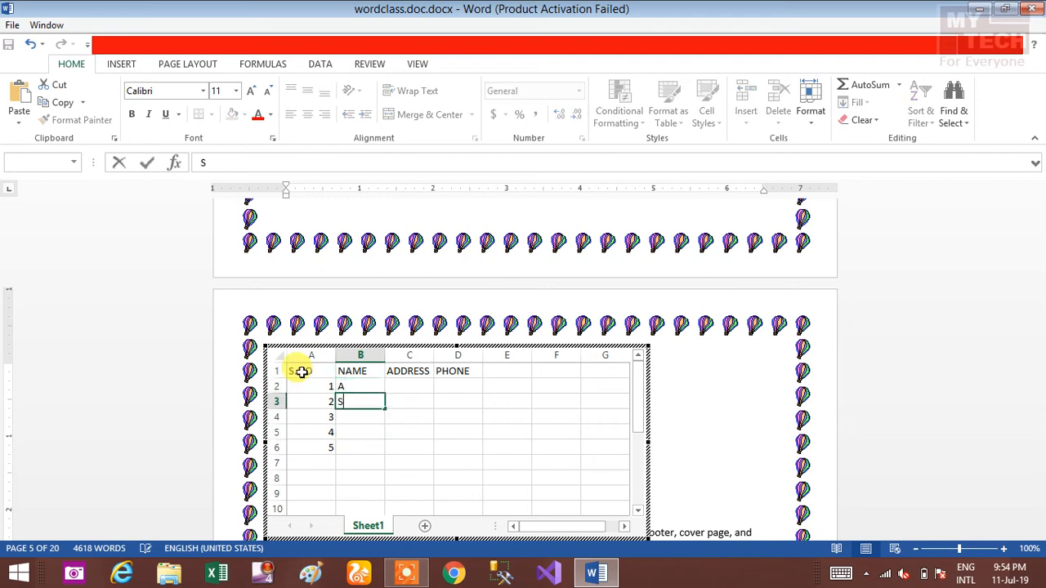
text(S)
key(Return)
text(F)
key(Return)
text(H)
key(Return)
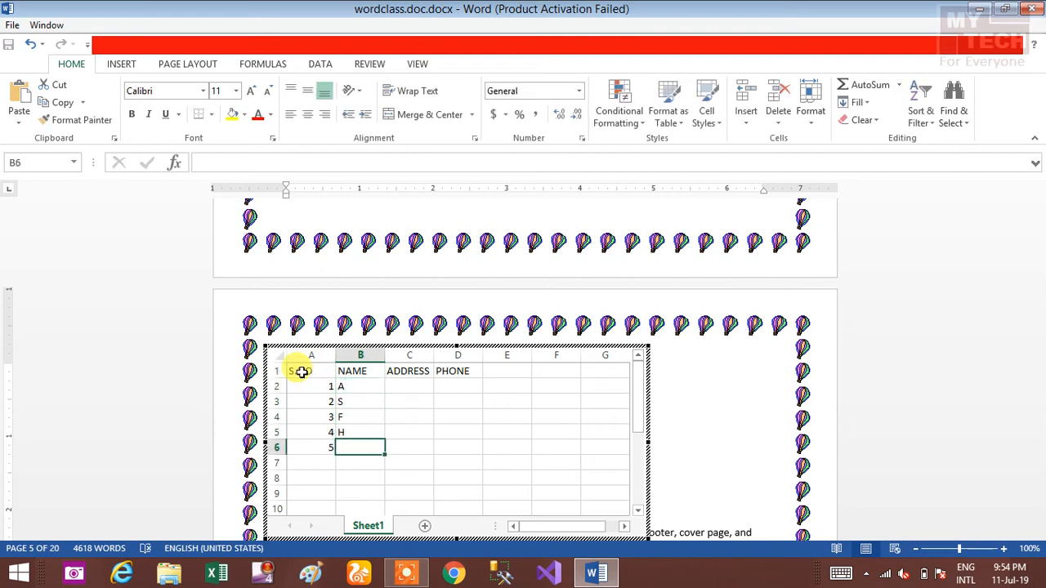
text(R)
key(Return)
Fill cells C2 to C6 under ADDRESS with DELHI, MP, UK, PN and UP.
key(Right)
key(Up)
key(Up)
key(Up)
key(Up)
key(Up)
key(Up)
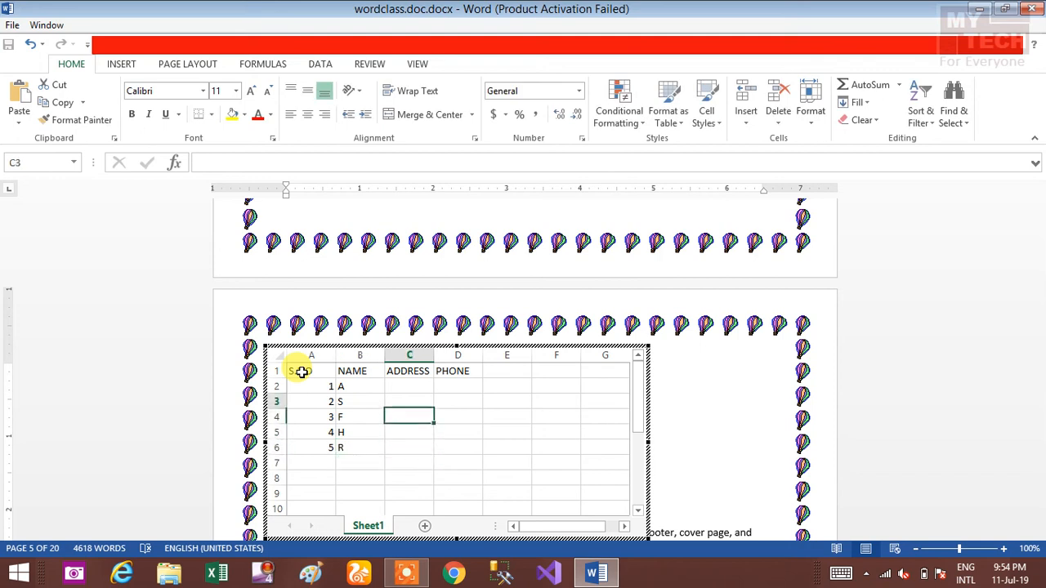
key(Down)
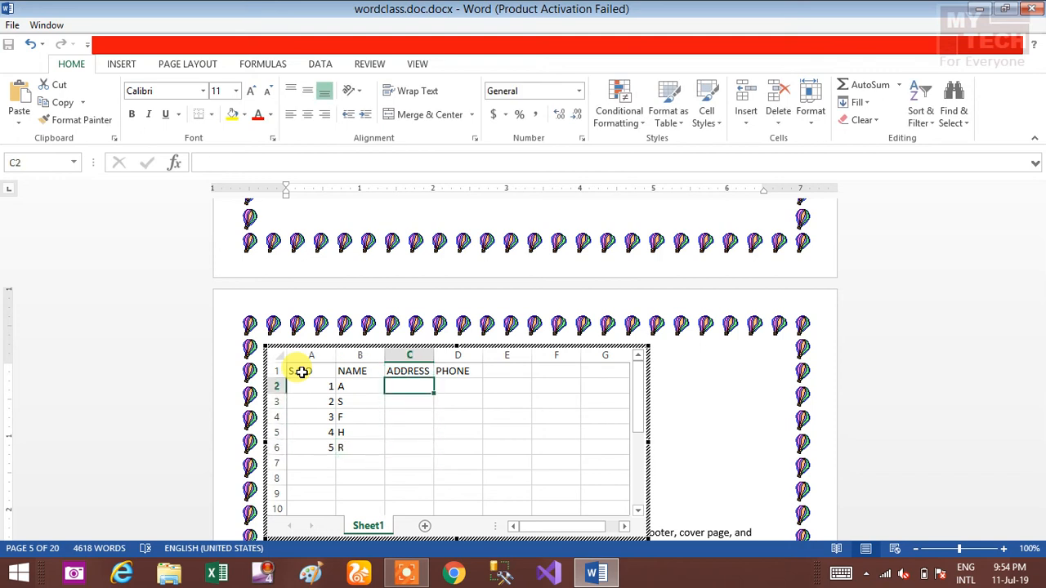
text(DELHI)
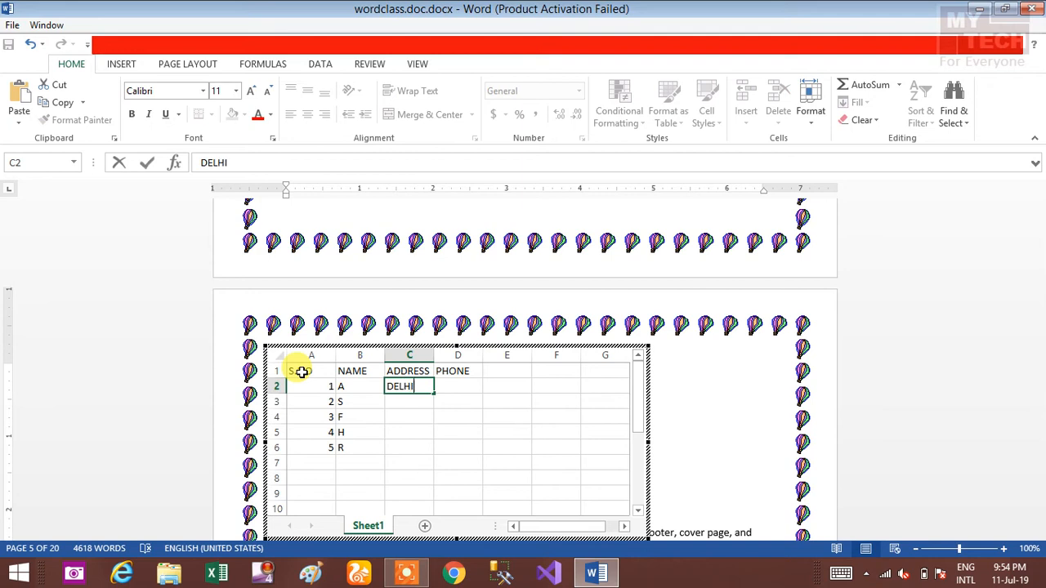
key(Return)
text(MP)
key(Return)
text(UK)
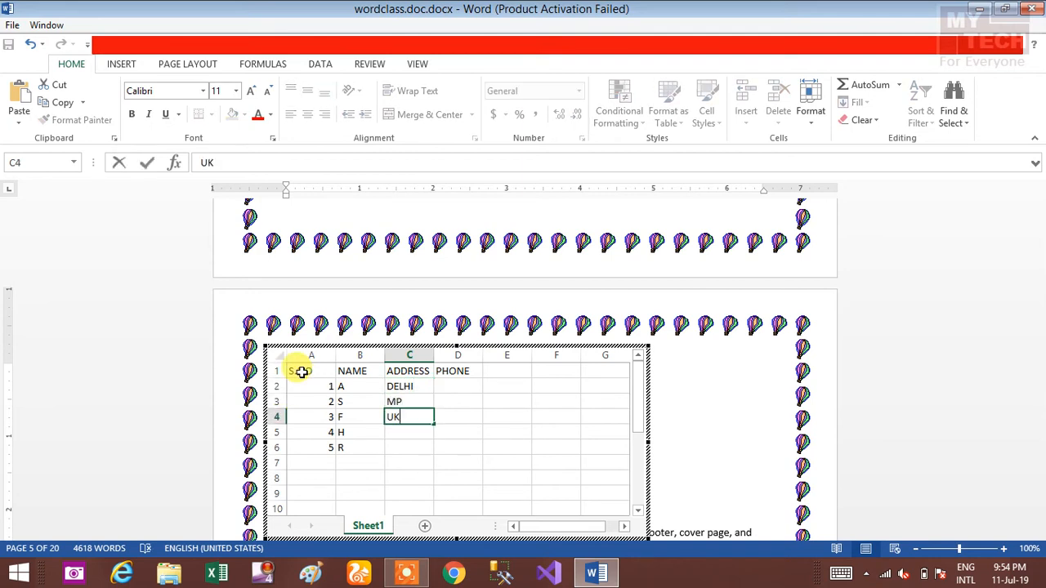
key(Return)
text(PN)
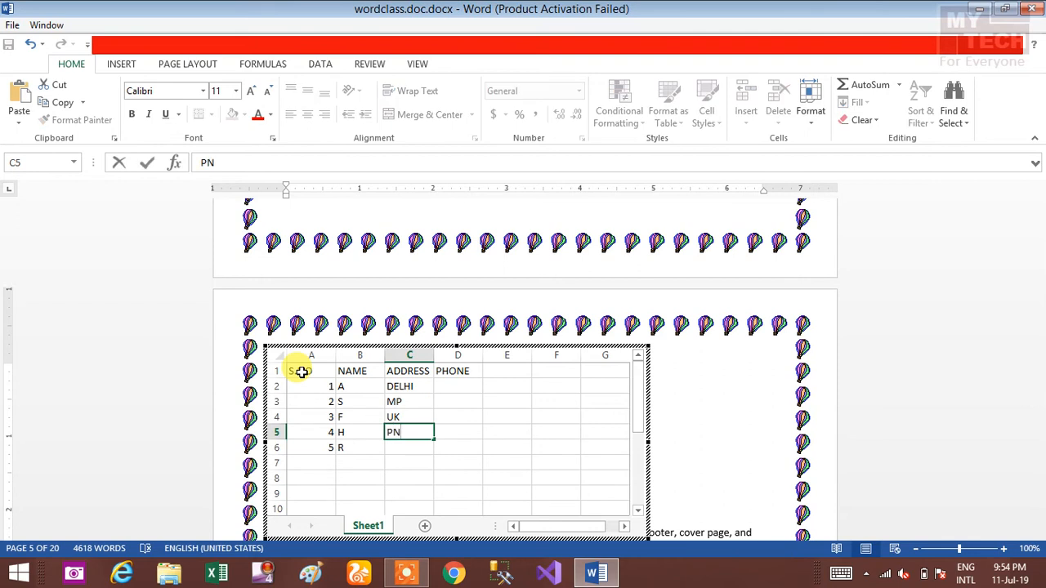
key(Return)
text(UK)
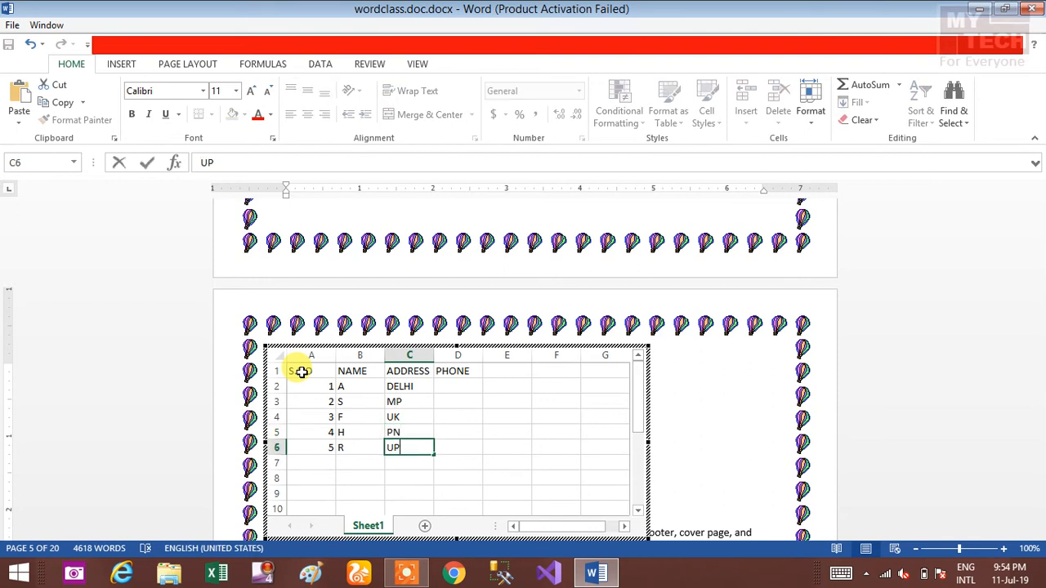
Fill cells D2 to D6 under PHONE with sample phone numbers, and leave the embedded spreadsheet.
key(Tab)
key(Up)
key(Up)
key(Up)
key(Up)
text(123)
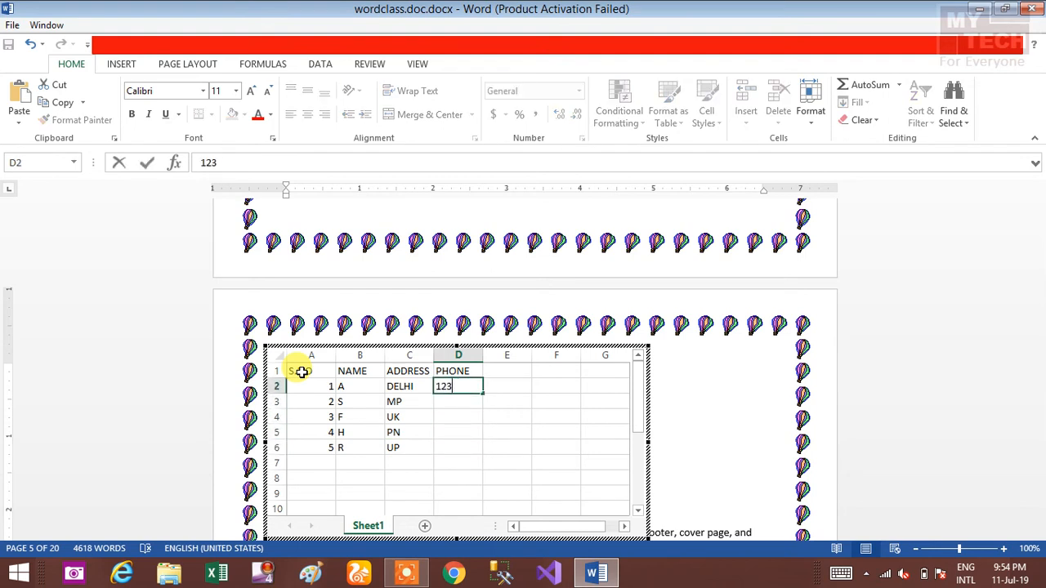
key(Return)
text(555656)
key(Return)
text(4)
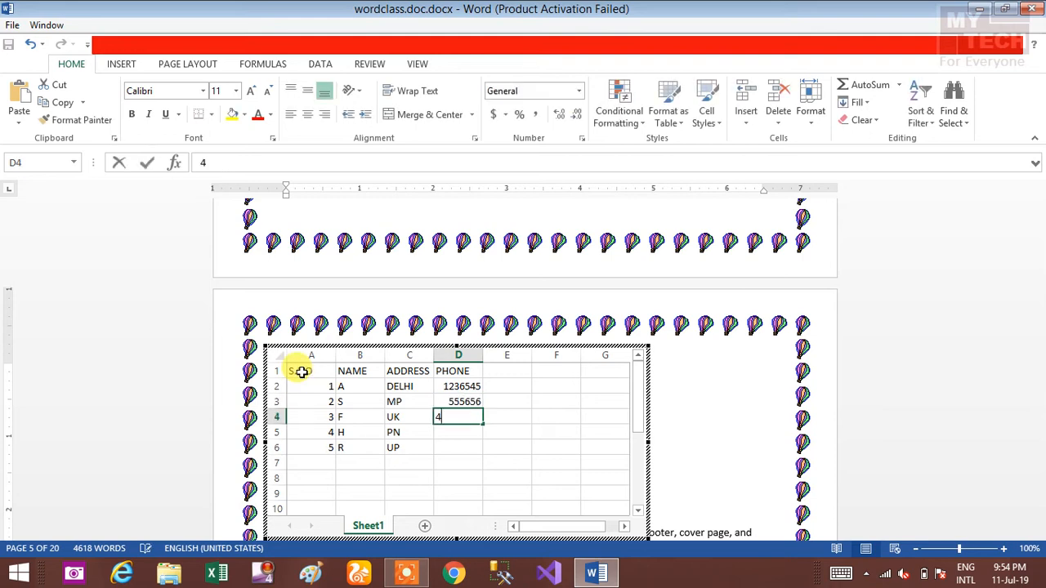
text(8956)
key(Return)
text(45623)
key(Return)
text(1236)
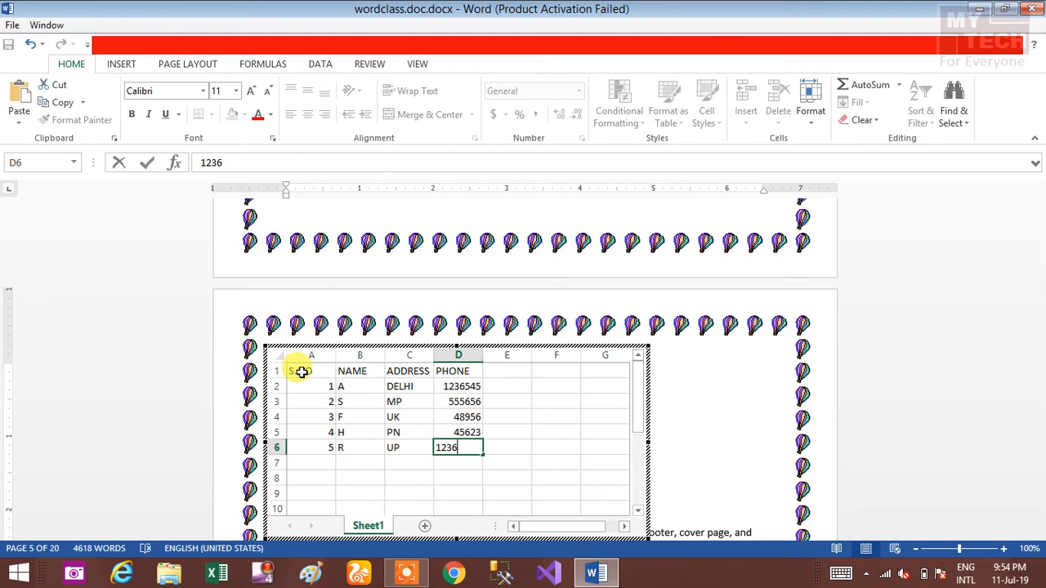
text(56)
key(Return)
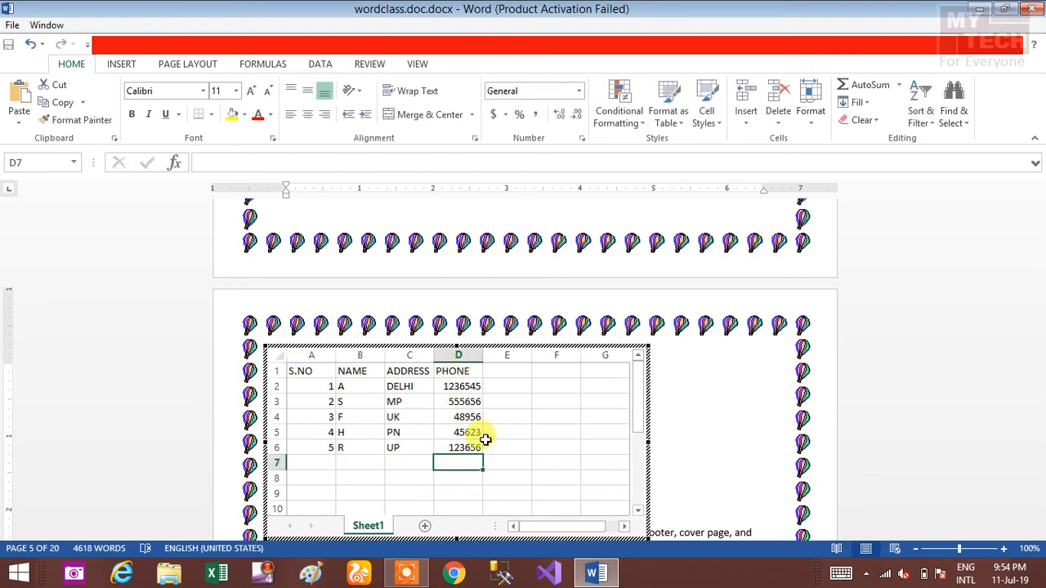
click(707, 448)
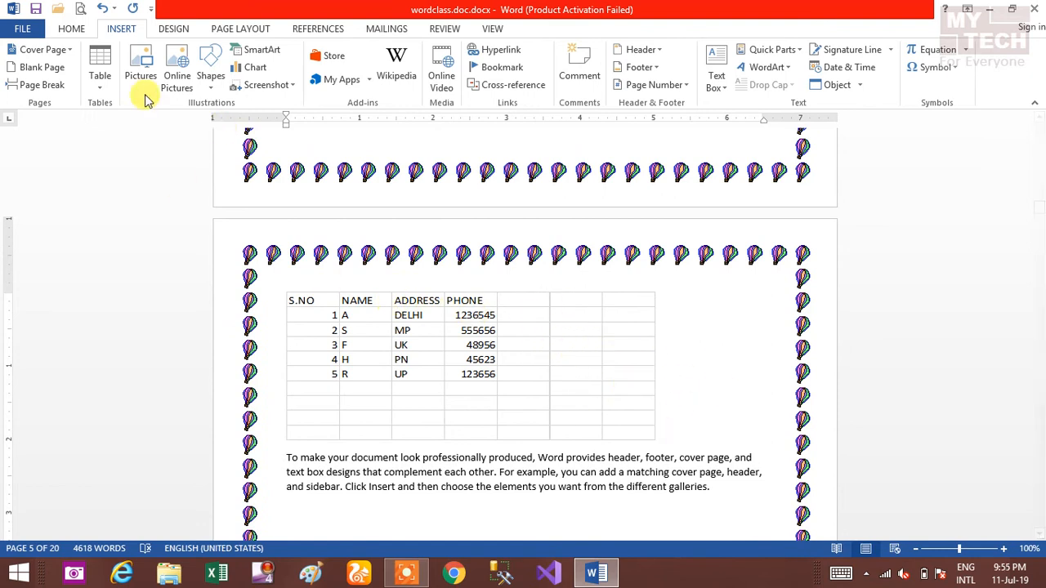
Insert the Calendar 4 quick table in the empty paragraph below the text that follows the embedded spreadsheet.
click(101, 82)
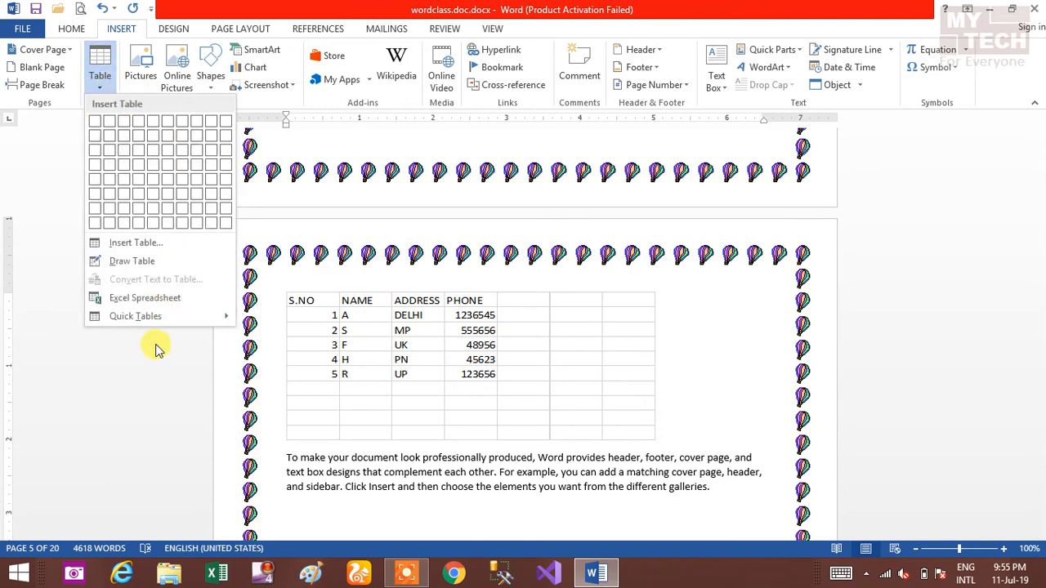
mouse_move(157, 325)
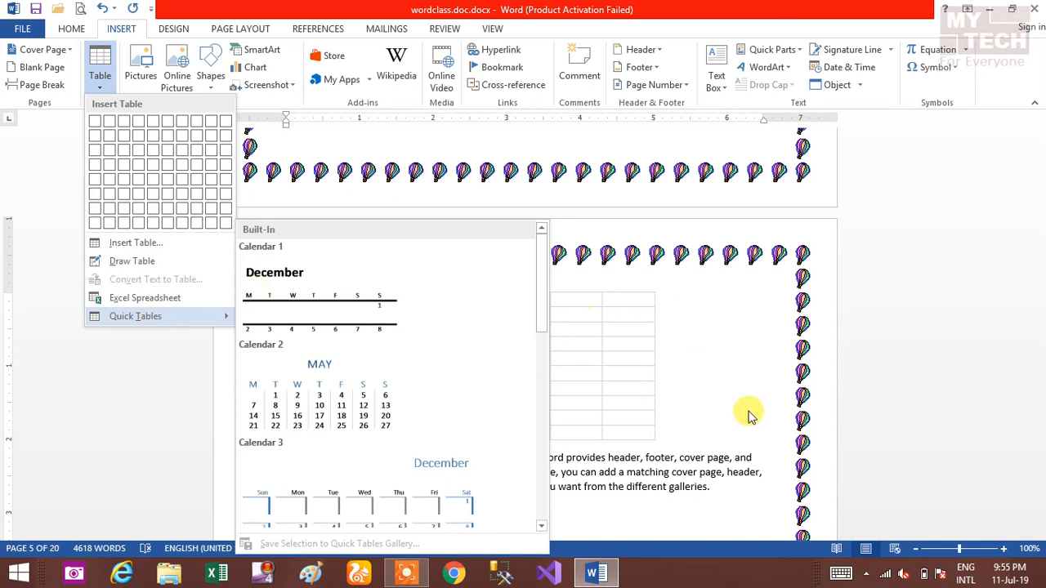
click(753, 475)
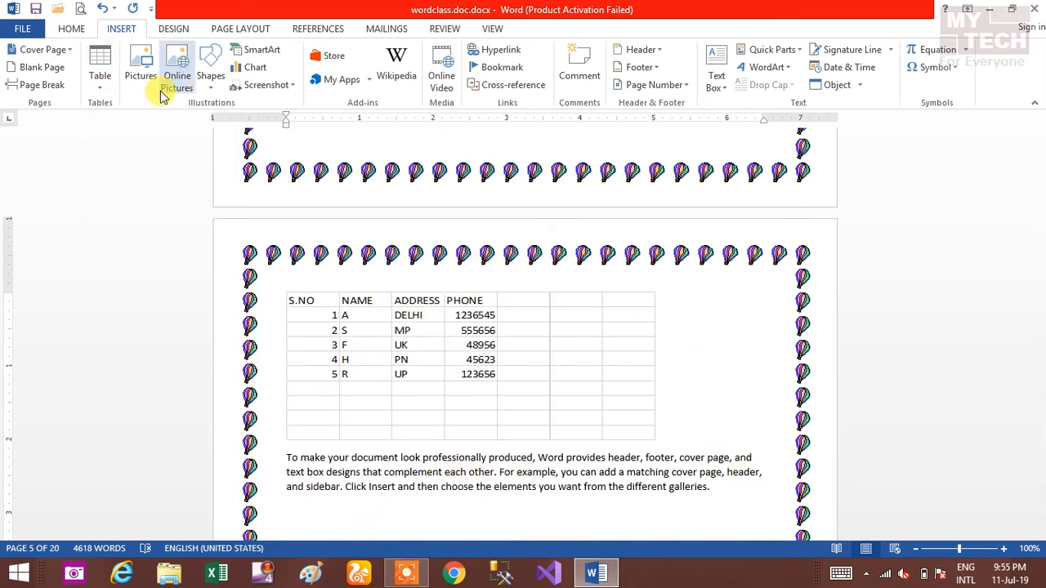
click(99, 96)
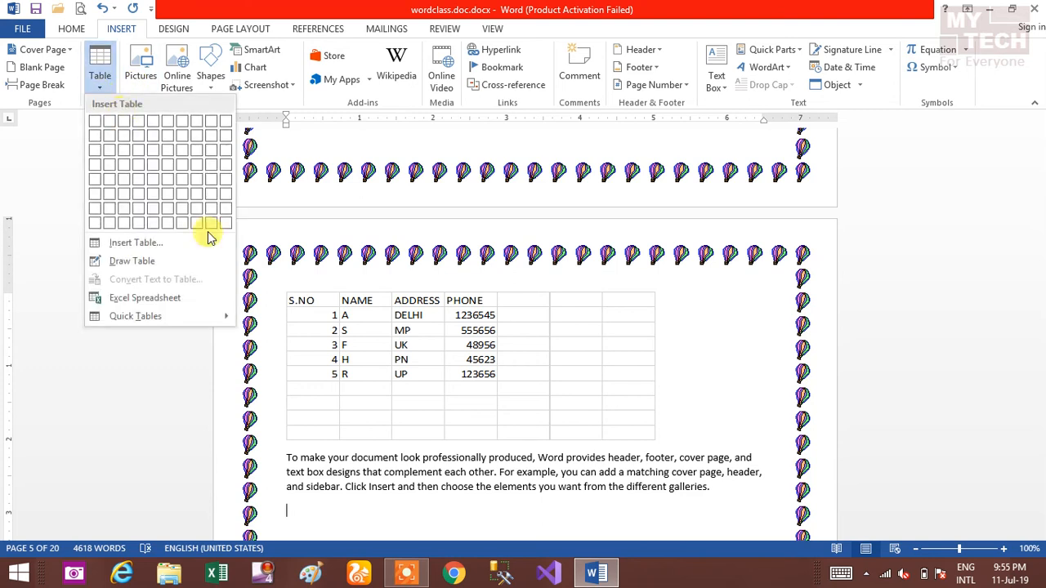
mouse_move(172, 318)
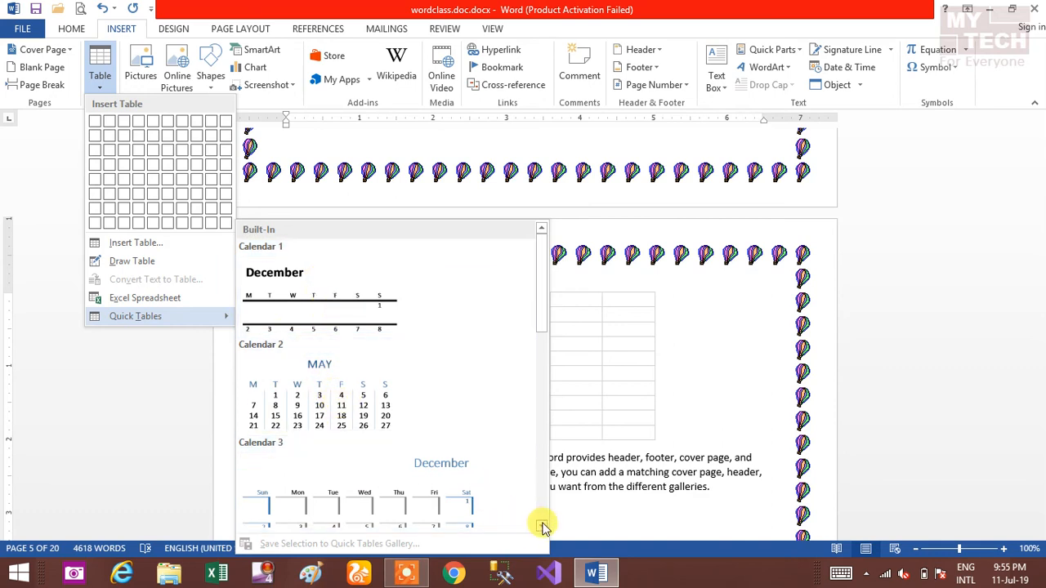
scroll(541, 526, down, 3)
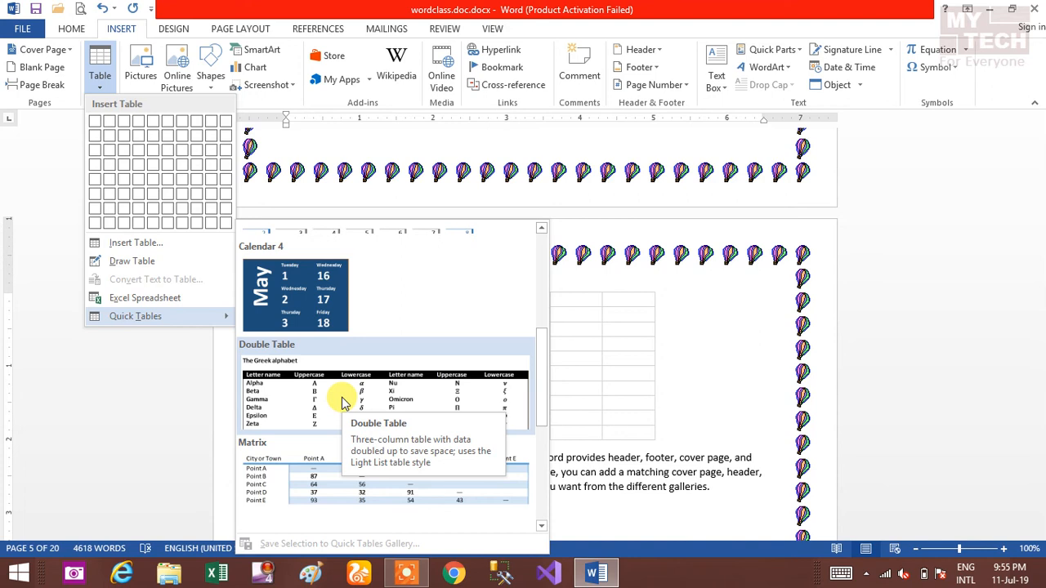
click(303, 321)
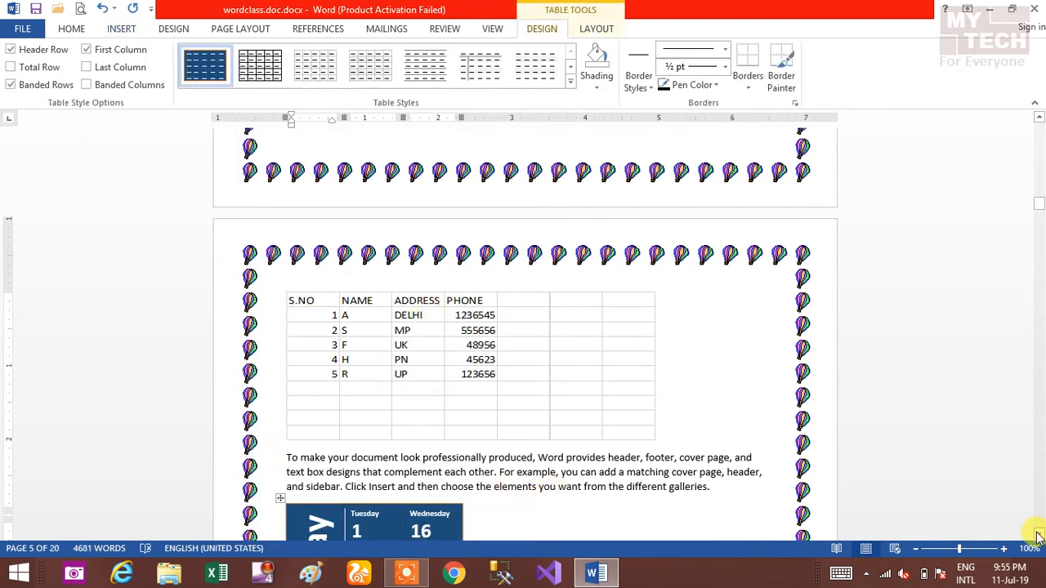
scroll(1038, 537, down, 3)
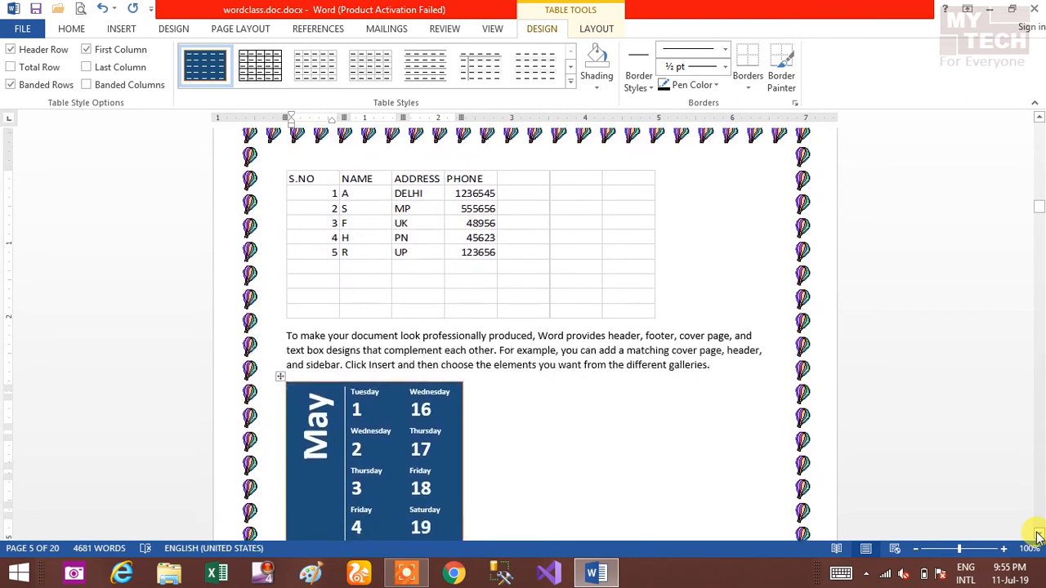
scroll(1038, 537, down, 3)
scroll(1038, 537, down, 3)
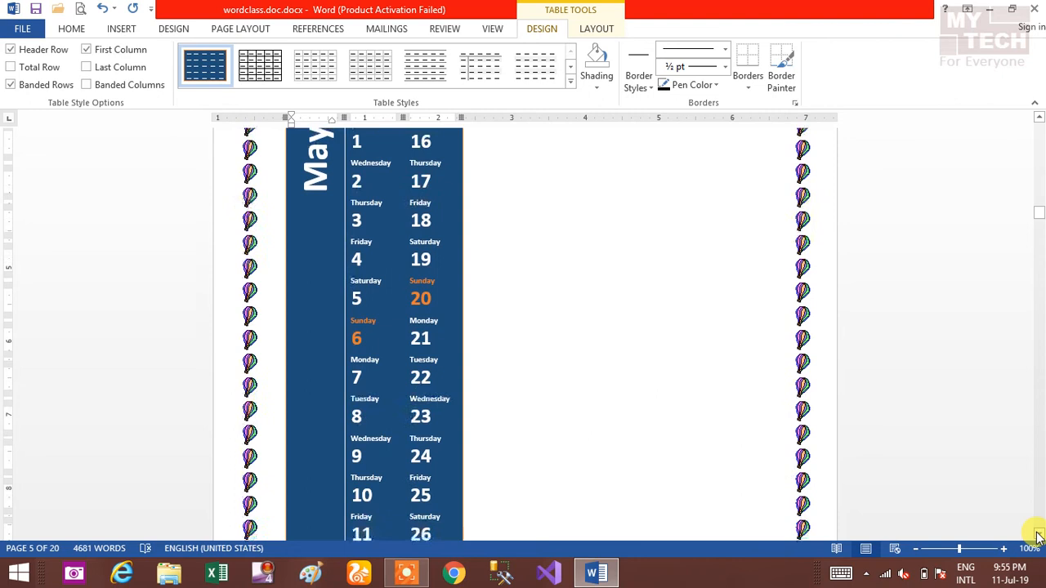
scroll(1038, 537, down, 2)
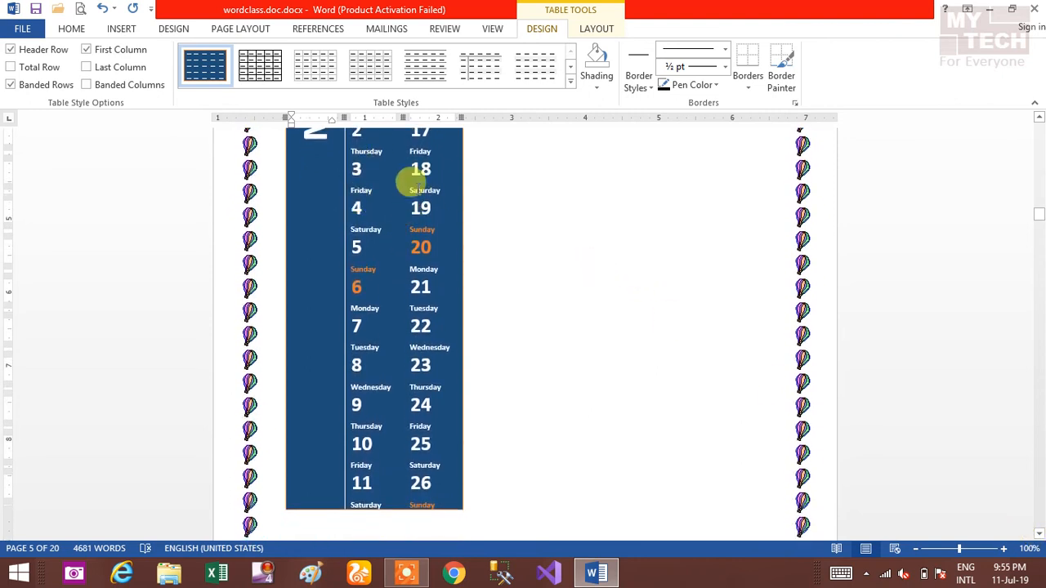
click(1040, 145)
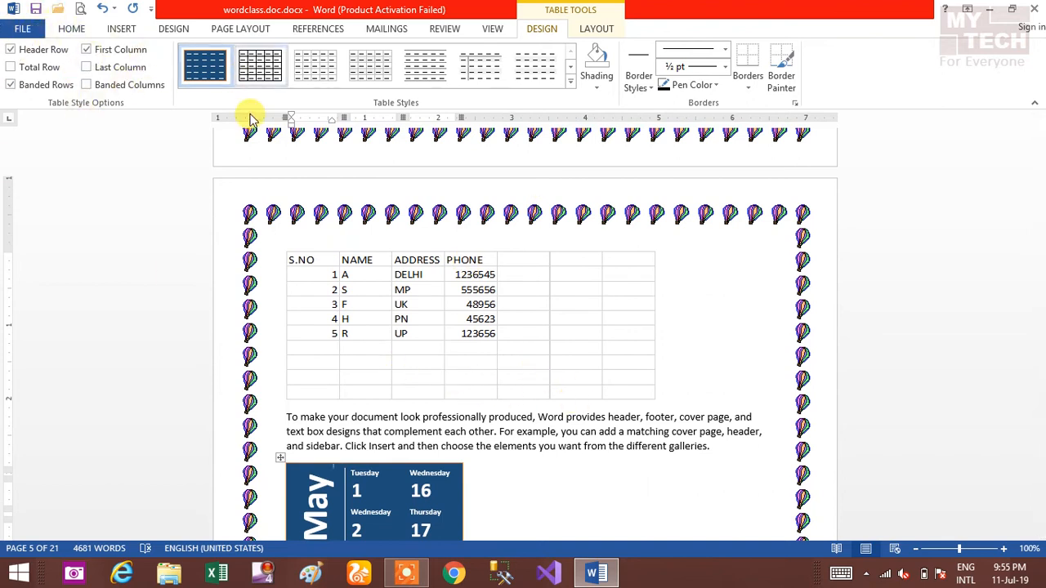
click(601, 29)
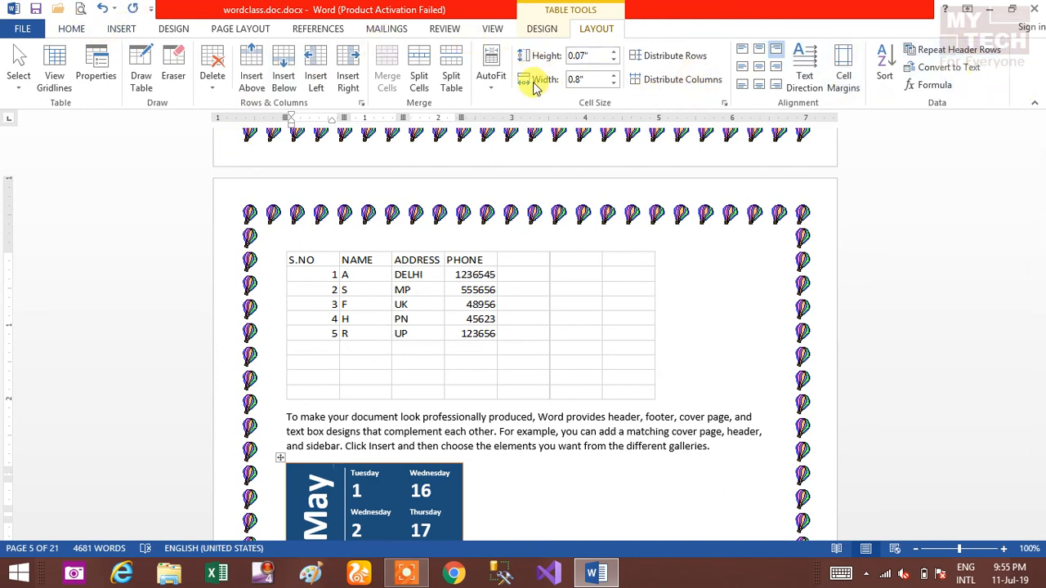
click(290, 259)
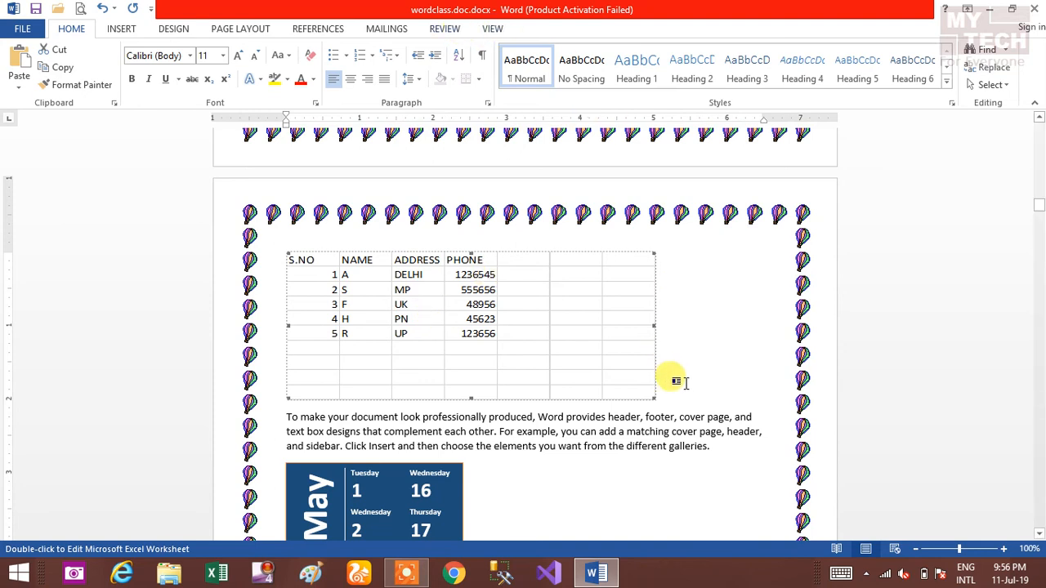
click(1040, 535)
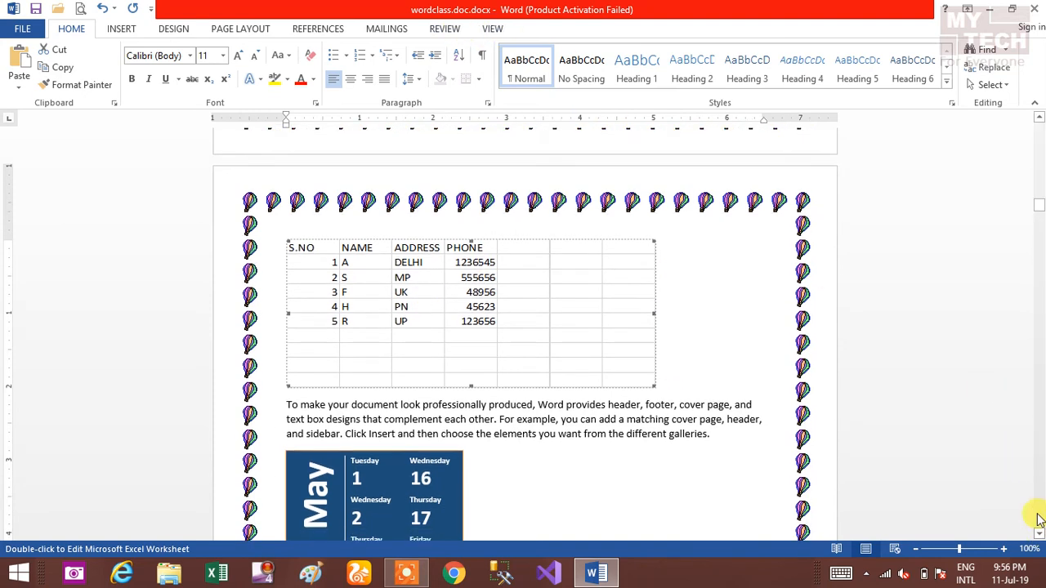
Insert a row above the row starting with "complement" in the table converted from text.
drag(1039, 211, 1038, 187)
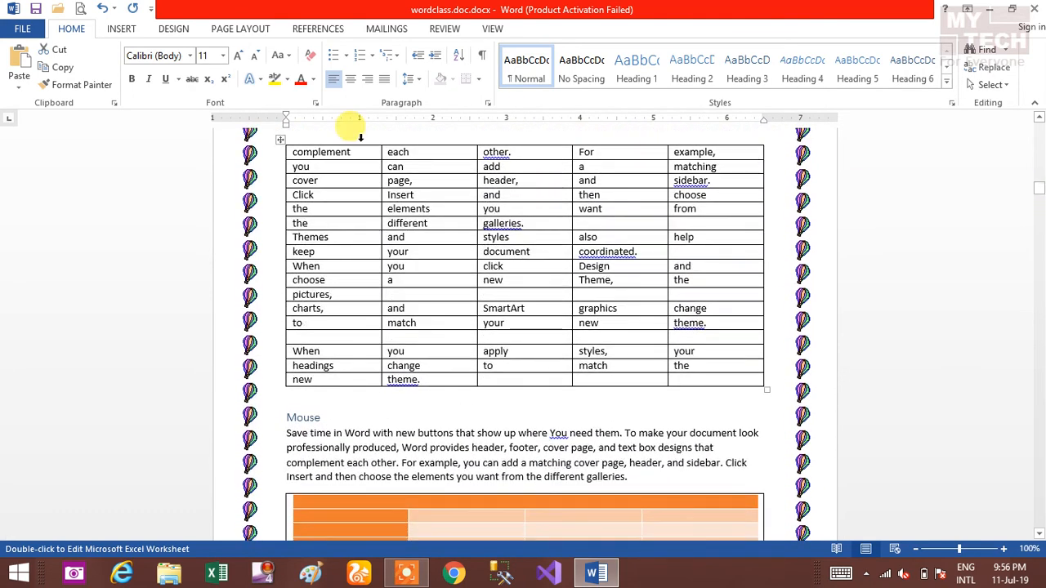
click(295, 153)
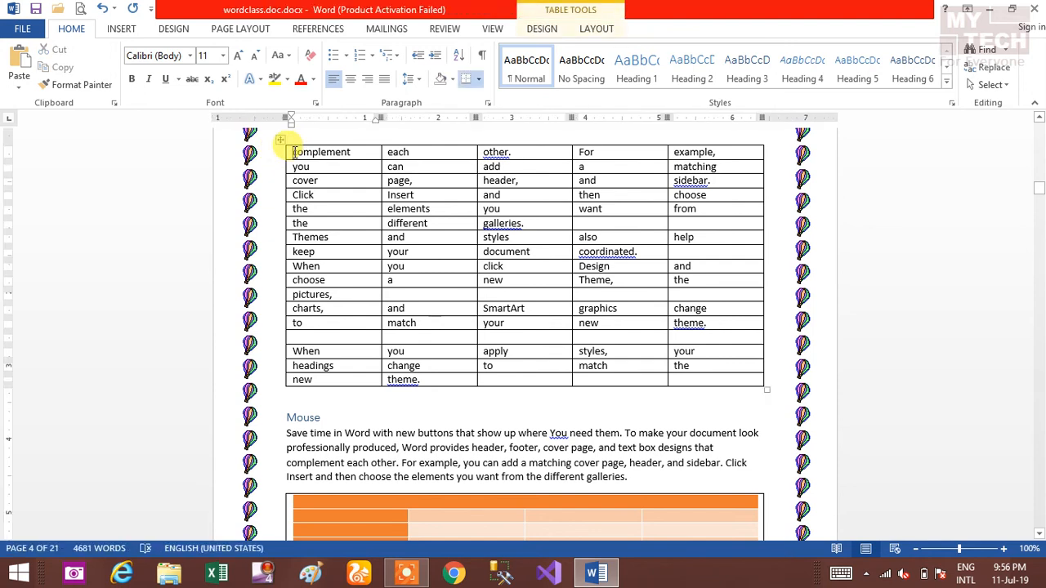
click(598, 30)
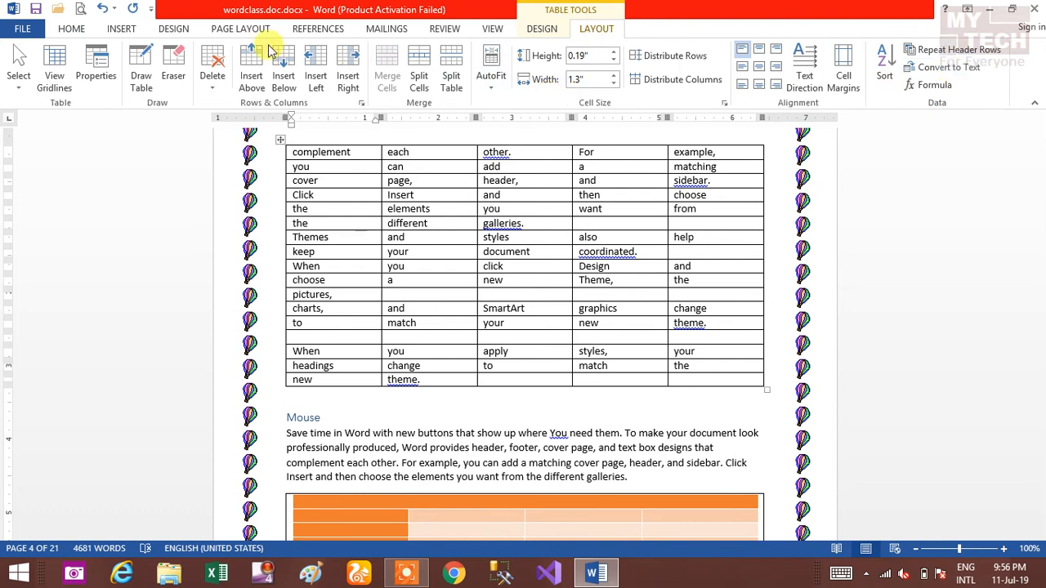
click(252, 75)
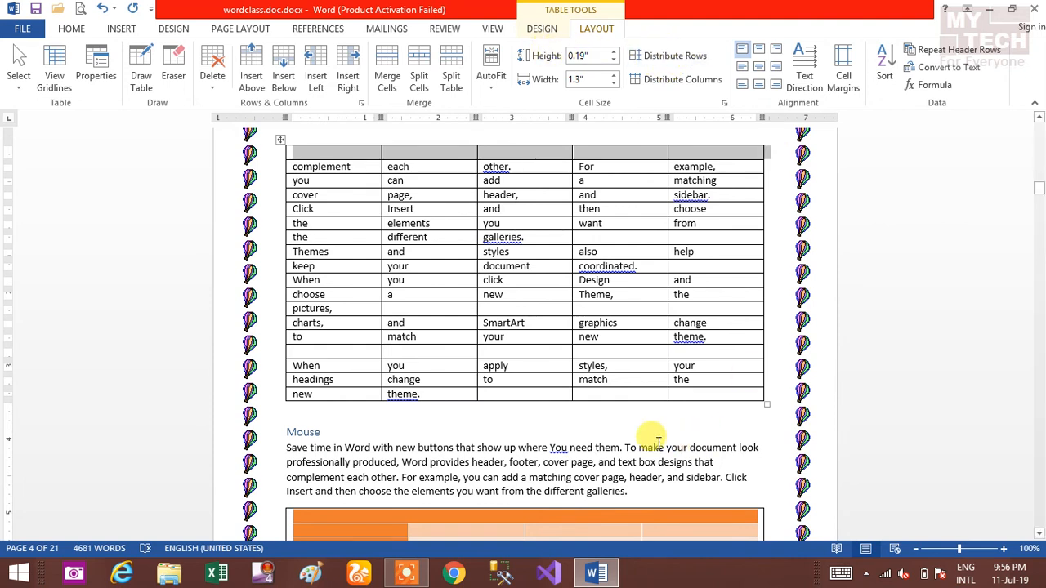
Merge the new row's five cells into a single cell and enter the text sTU in it.
click(388, 77)
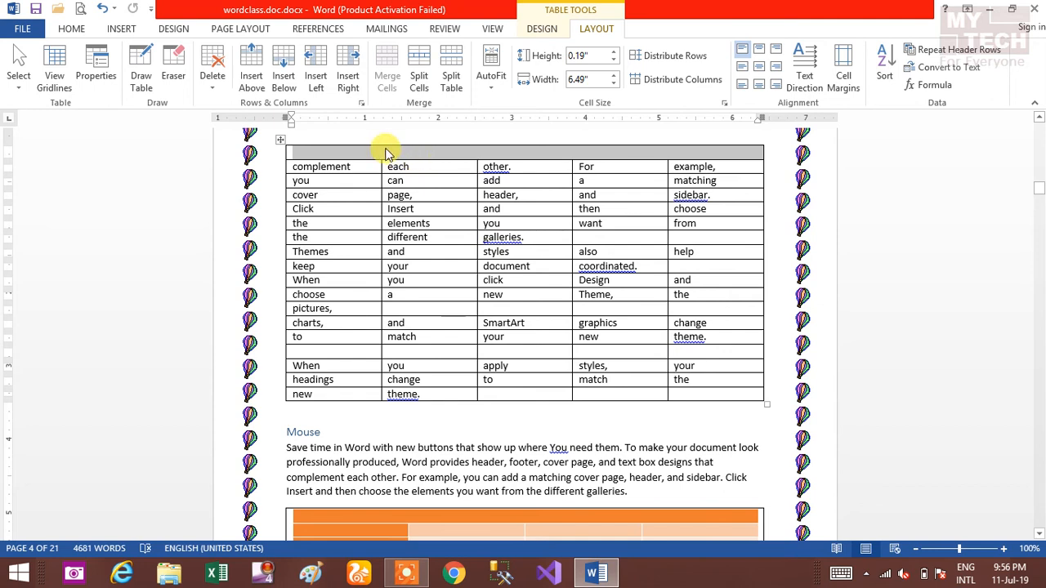
key(ctrl+z)
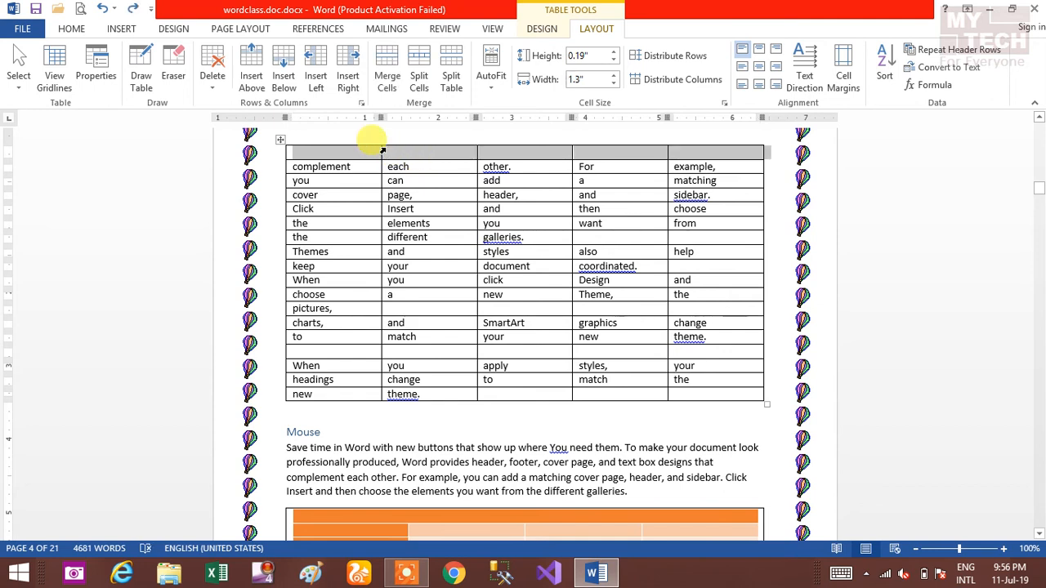
key(ctrl+y)
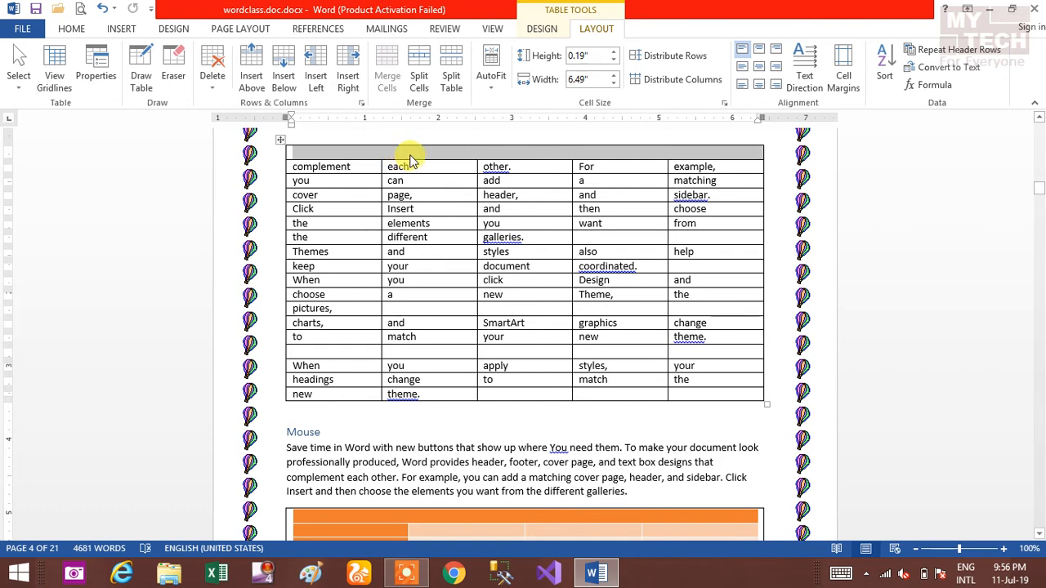
text(sTU)
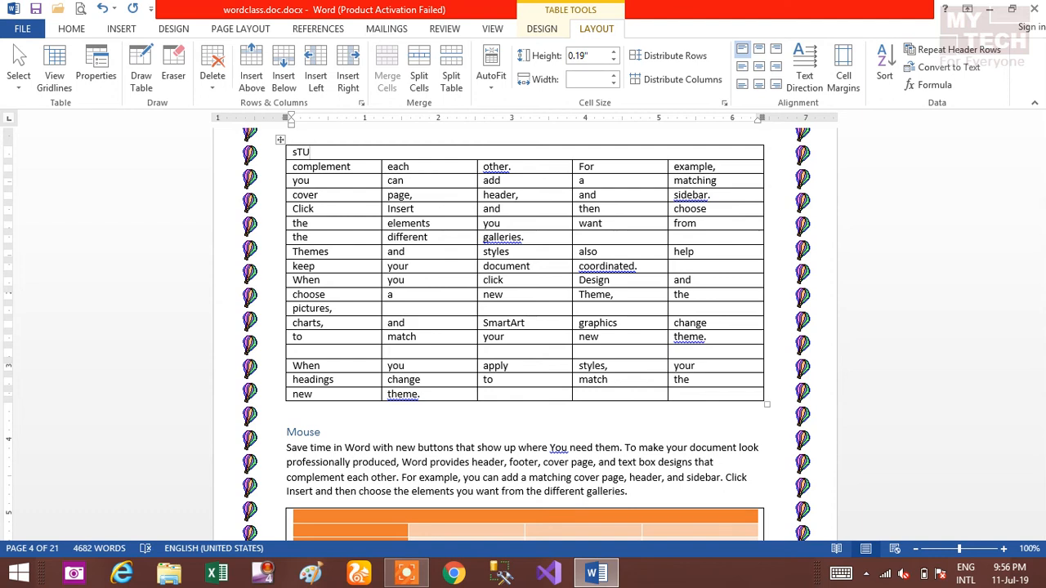
Undo the entered text and the cell merge, and place the cursor in the first cell of the new empty row.
key(ctrl+z)
key(ctrl+z)
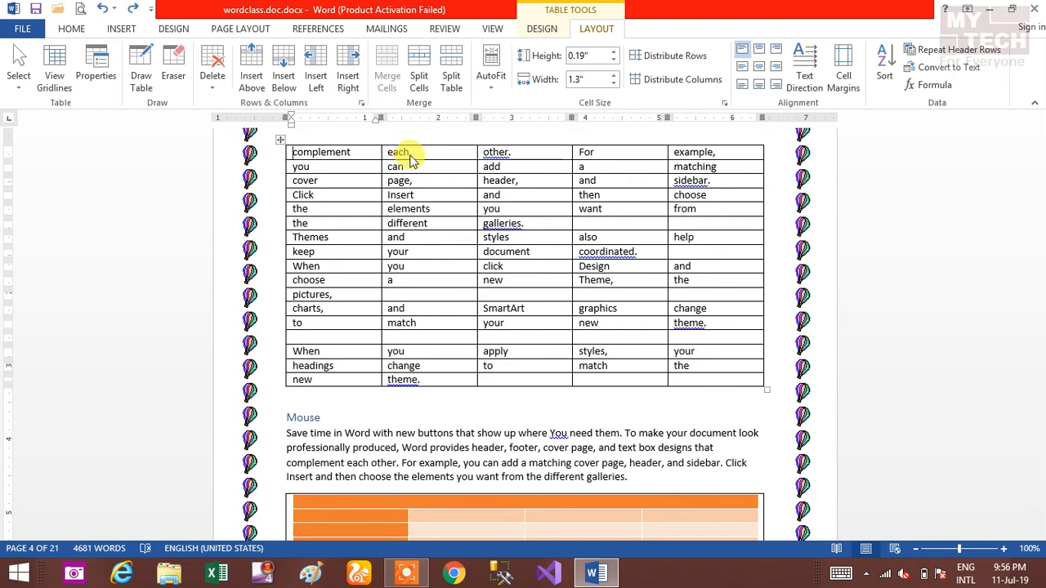
key(ctrl+y)
click(353, 156)
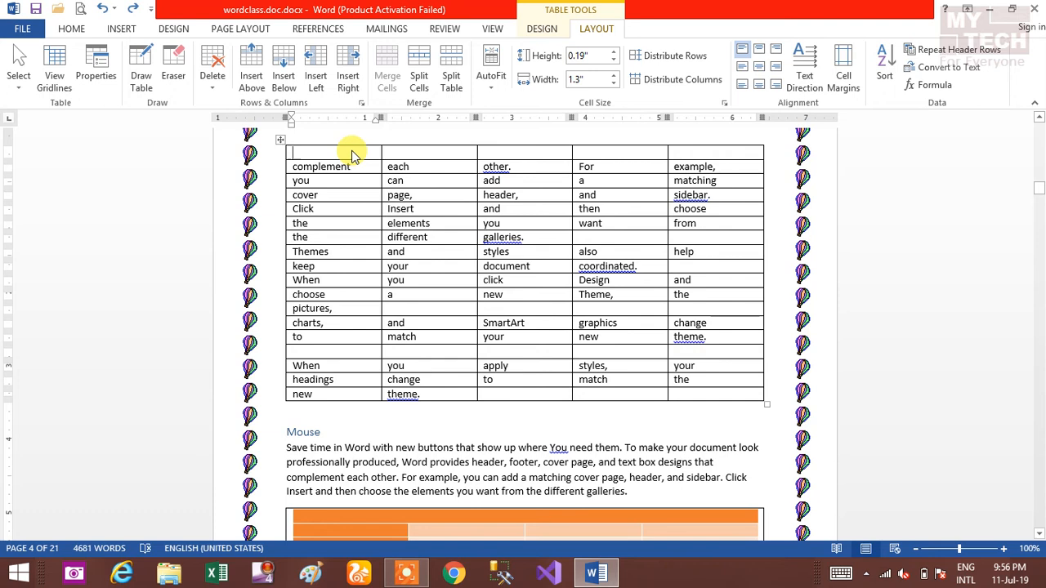
Fill the new top row with the headings FIRST NAME, LAST NAME, AMOUNT, ADDRESS and MOBILE NO., and make the row bold.
text(FIRST)
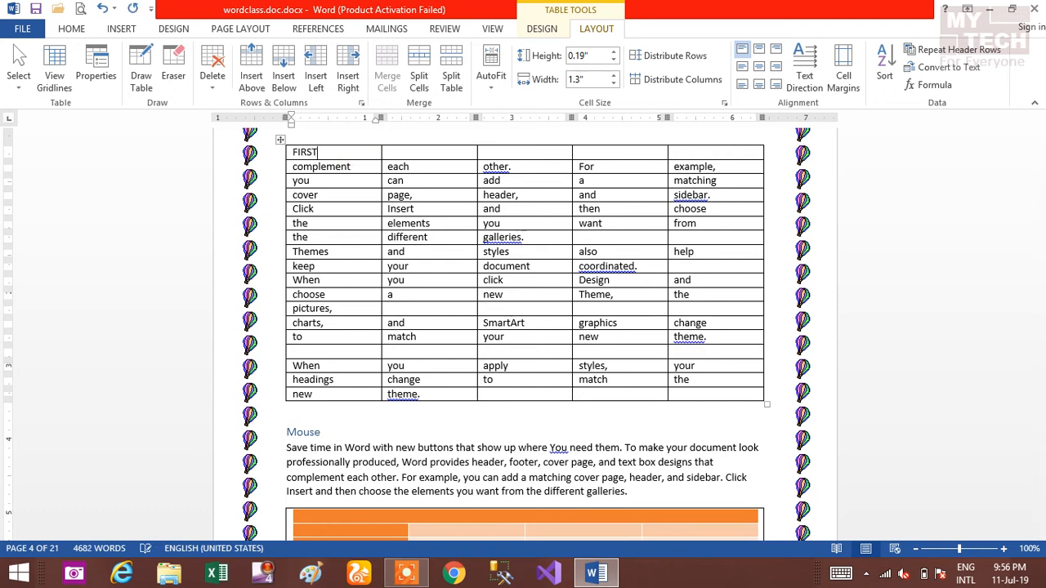
text( NAME)
key(Tab)
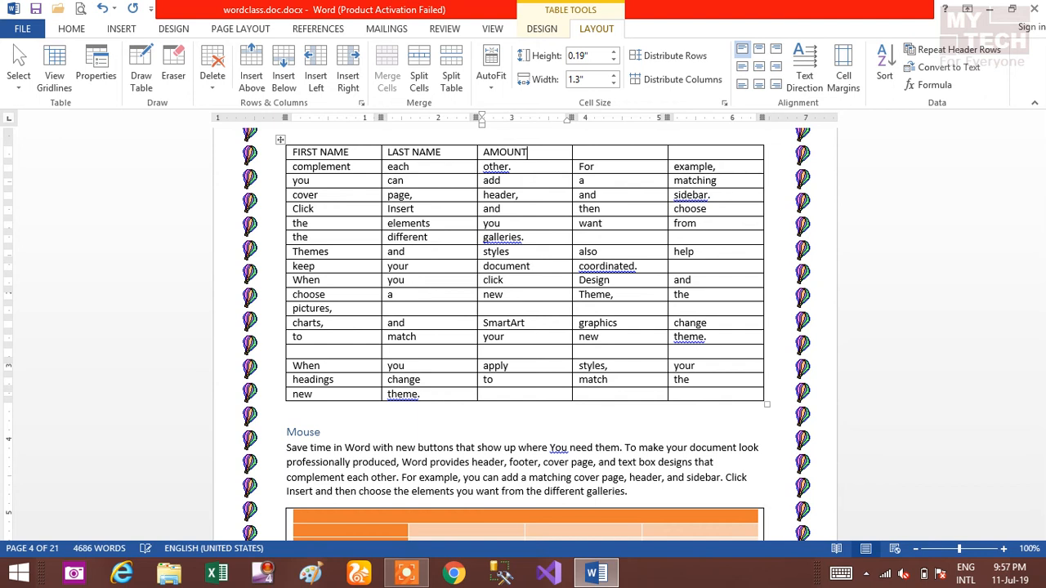
key(Tab)
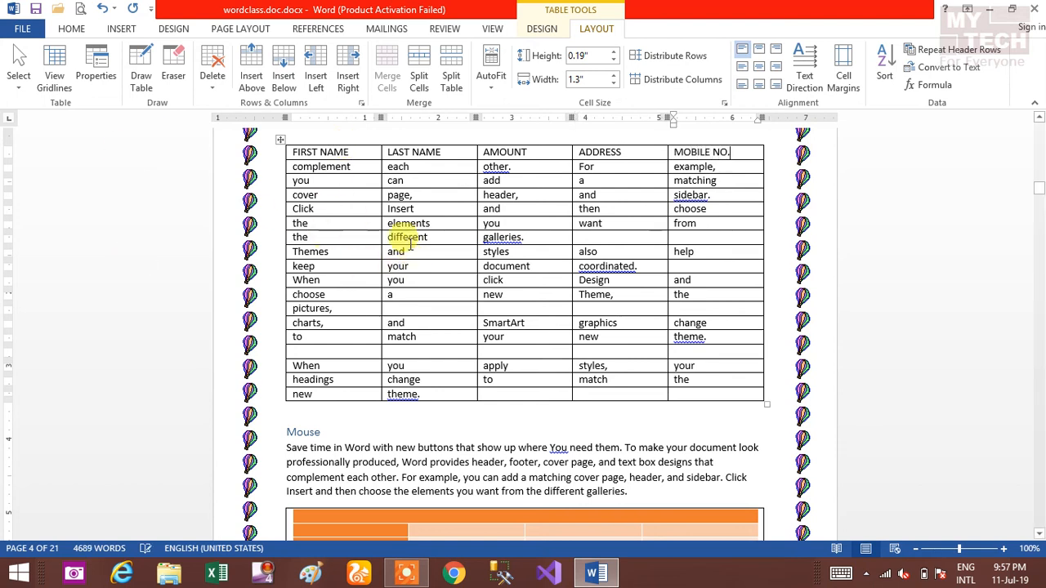
click(275, 156)
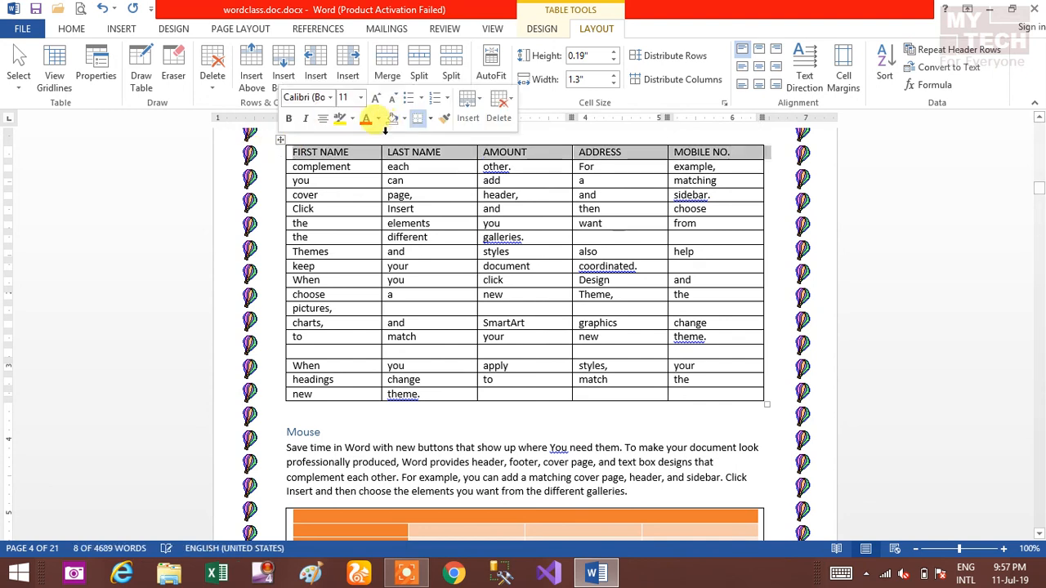
key(ctrl+b)
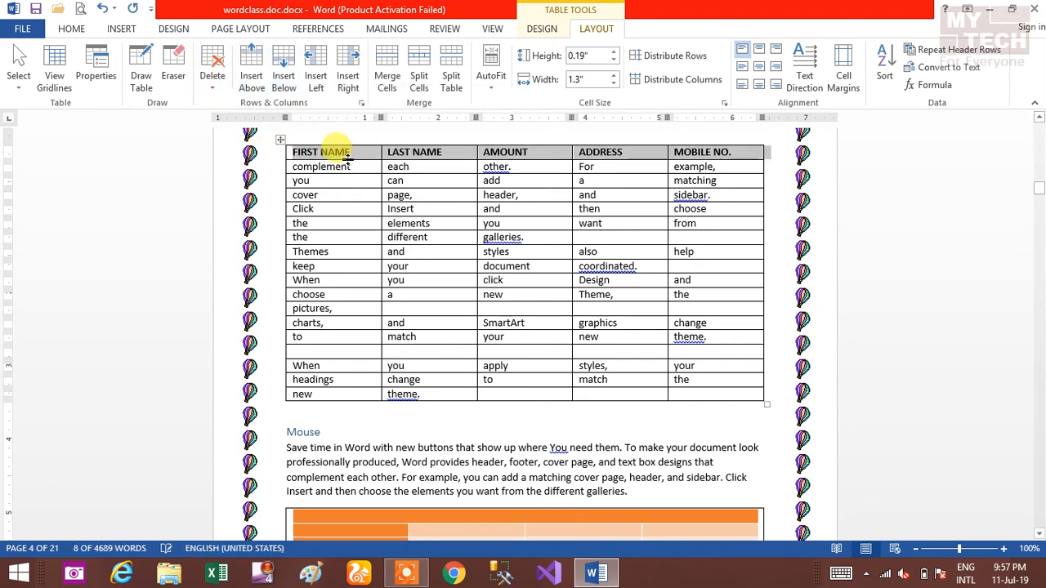
Add empty rows at the end of the table until it extends well onto the following page.
click(717, 397)
key(Tab)
key(Tab)
key(Tab)
key(Tab)
key(Tab)
key(Tab)
key(Tab)
key(Tab)
key(Tab)
key(Tab)
key(Tab)
key(Tab)
key(Tab)
key(Tab)
key(Tab)
key(Tab)
key(Tab)
key(Tab)
key(Tab)
key(Tab)
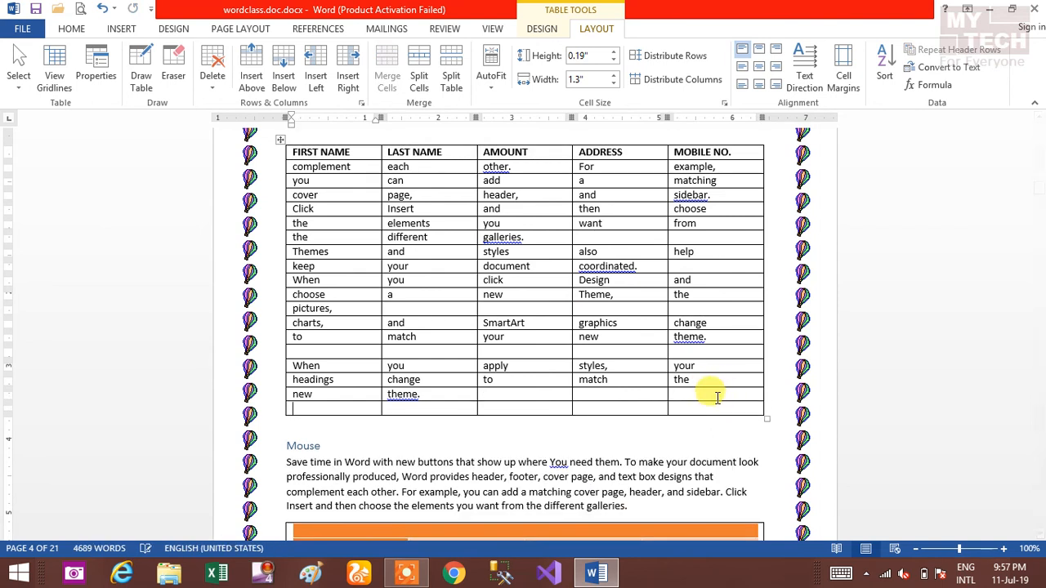
key(Tab)
key(Tab)
key(Tab)
key(Tab)
key(Tab)
key(Tab)
key(Tab)
key(Tab)
key(Tab)
key(Tab)
key(Tab)
key(Tab)
key(Tab)
key(Tab)
key(Tab)
key(Tab)
key(Tab)
key(Tab)
key(Tab)
key(Tab)
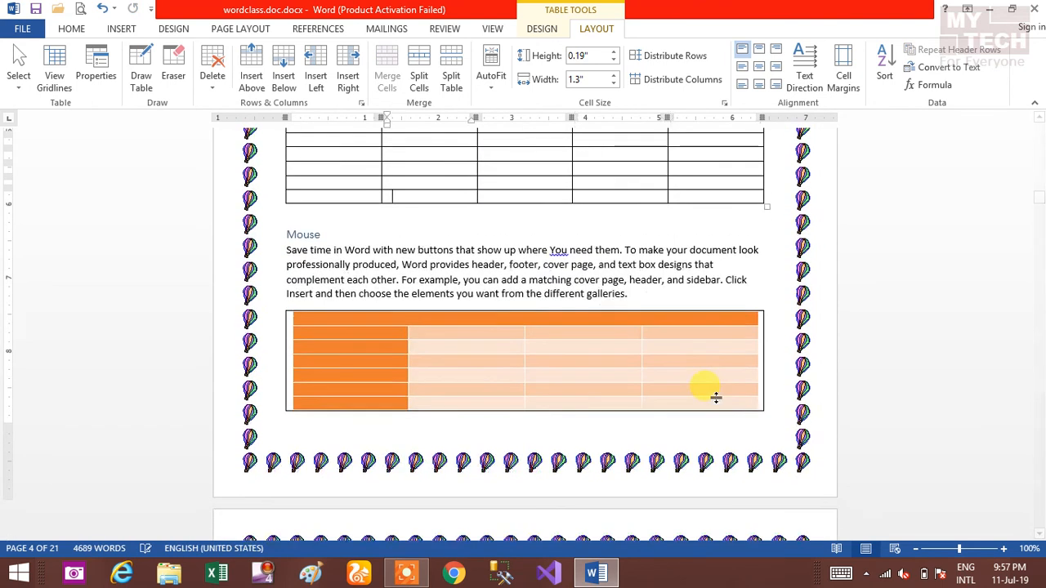
key(Tab)
key(Tab)
key(Tab)
key(Tab)
key(Tab)
key(Tab)
key(Tab)
key(Tab)
key(Tab)
key(Tab)
key(Tab)
key(Tab)
key(Tab)
key(Tab)
key(Tab)
key(Tab)
key(Tab)
key(Tab)
key(Tab)
key(Tab)
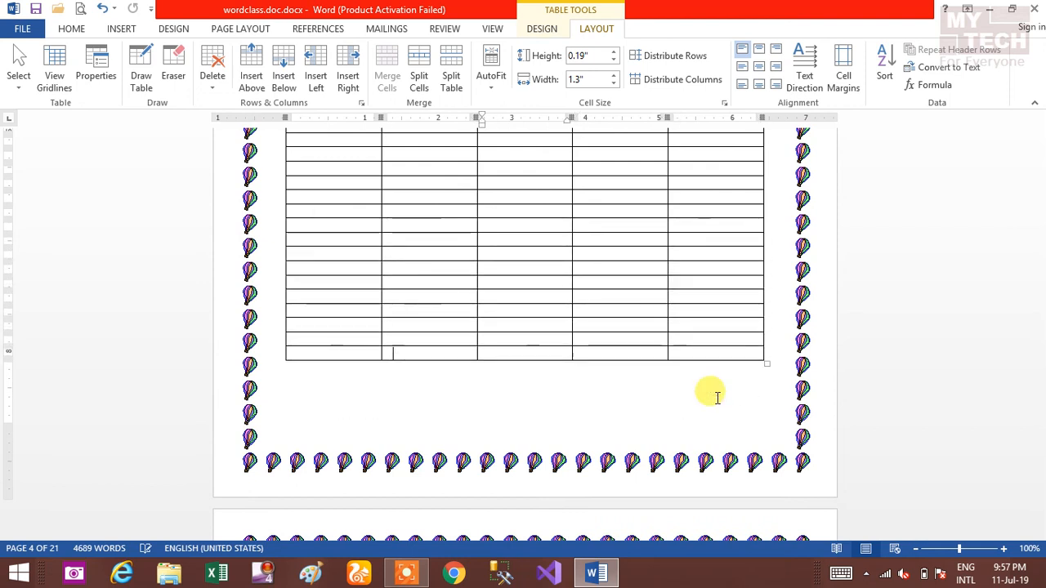
key(Tab)
key(Tab)
key(Tab)
key(Tab)
key(Tab)
key(Tab)
key(Tab)
key(Tab)
key(Tab)
key(Tab)
key(Tab)
key(Tab)
key(Tab)
key(Tab)
key(Tab)
key(Tab)
key(Tab)
key(Tab)
key(Tab)
key(Tab)
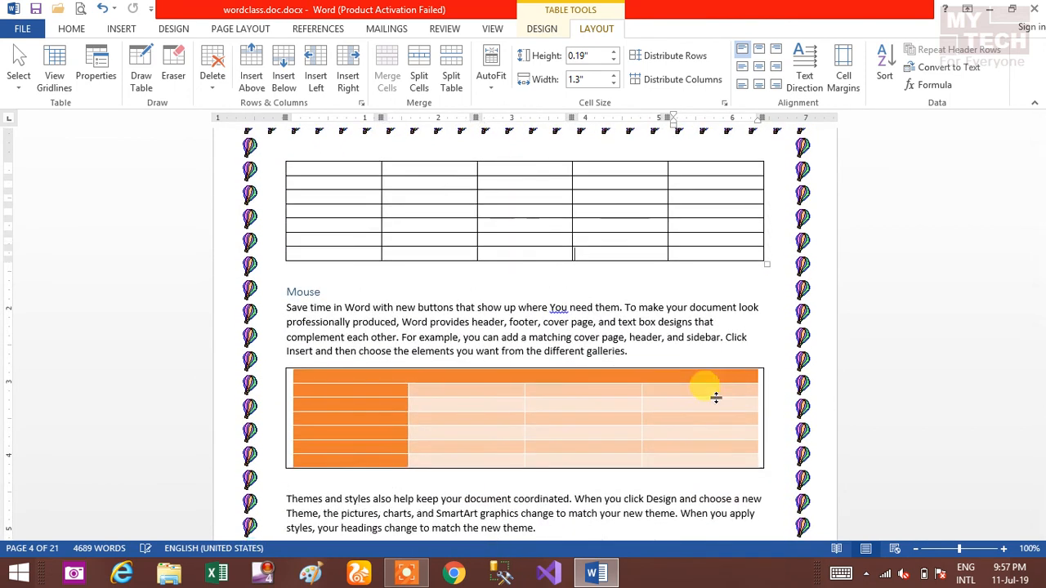
key(Tab)
key(Tab)
key(Tab)
key(Tab)
key(Tab)
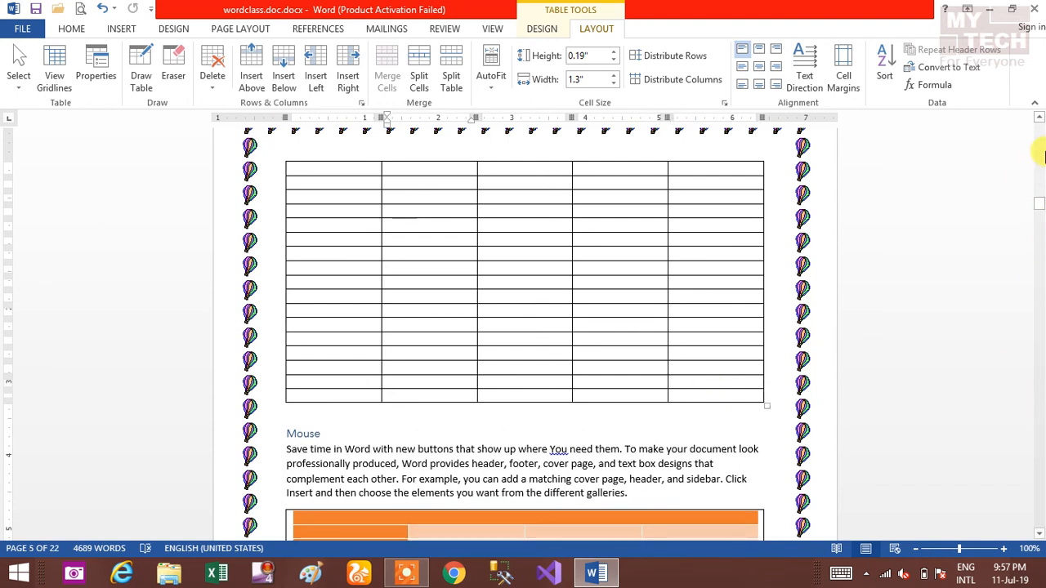
Set the table's heading row to repeat on every page and check it at the top of the table's second page.
scroll(1036, 159, up, 6)
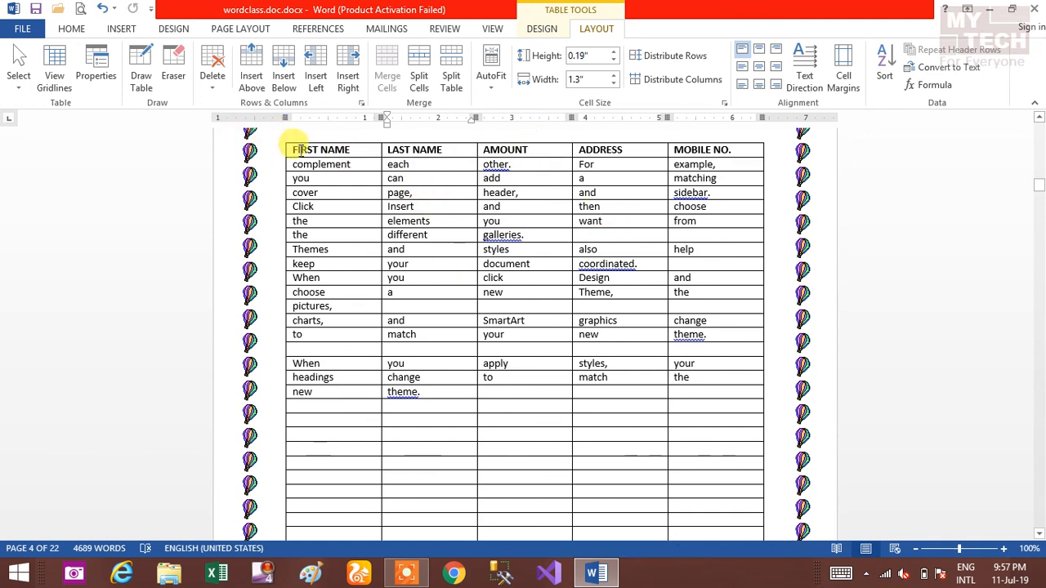
click(299, 149)
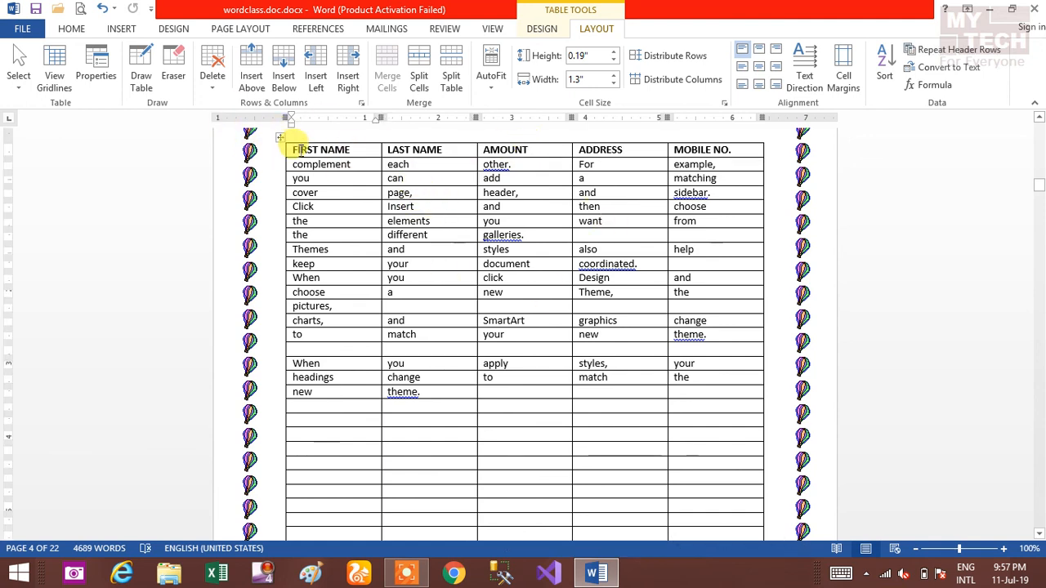
click(953, 50)
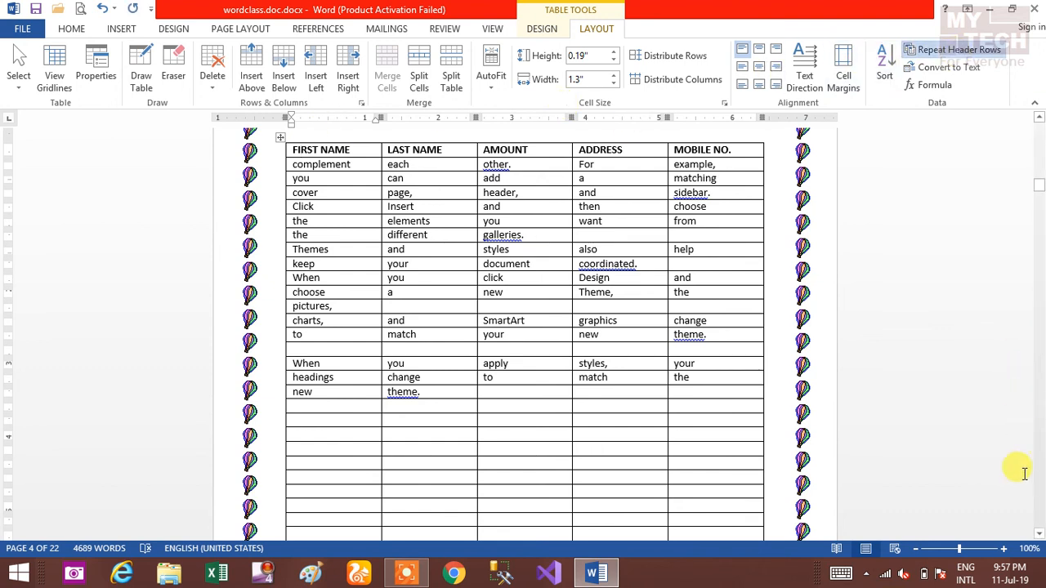
scroll(1039, 533, down, 4)
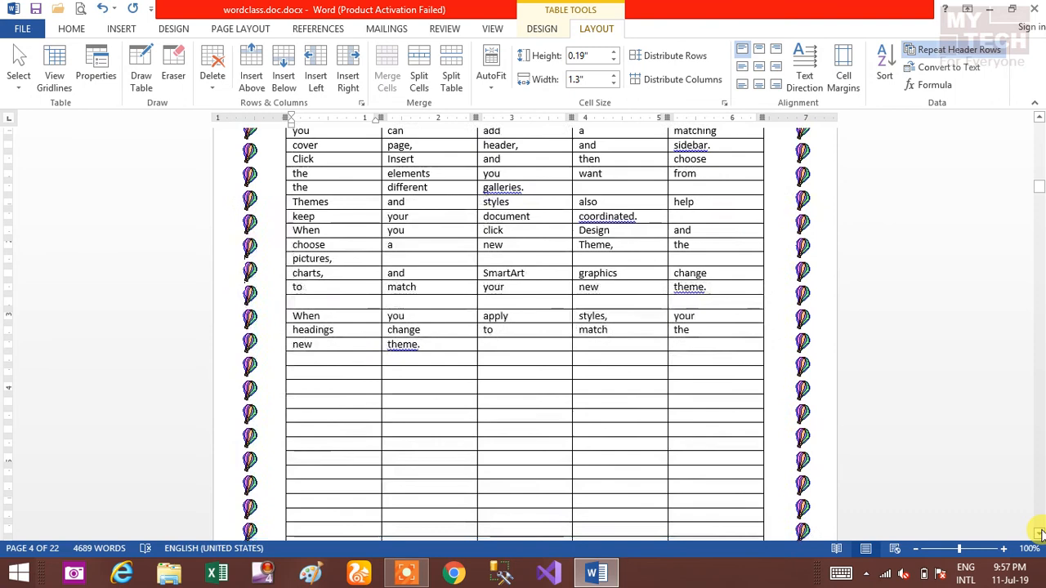
scroll(1039, 533, down, 9)
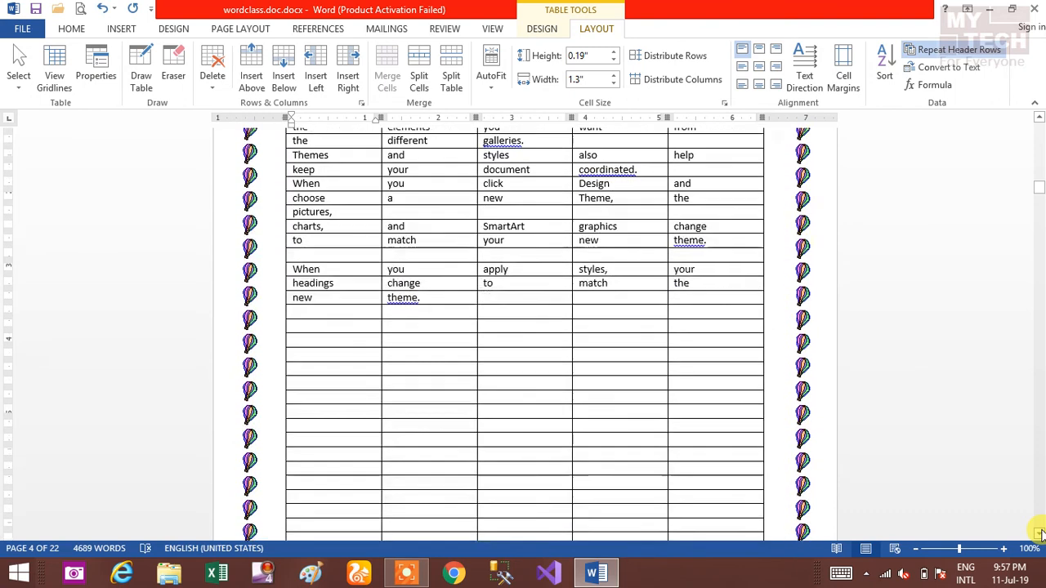
scroll(1039, 533, down, 10)
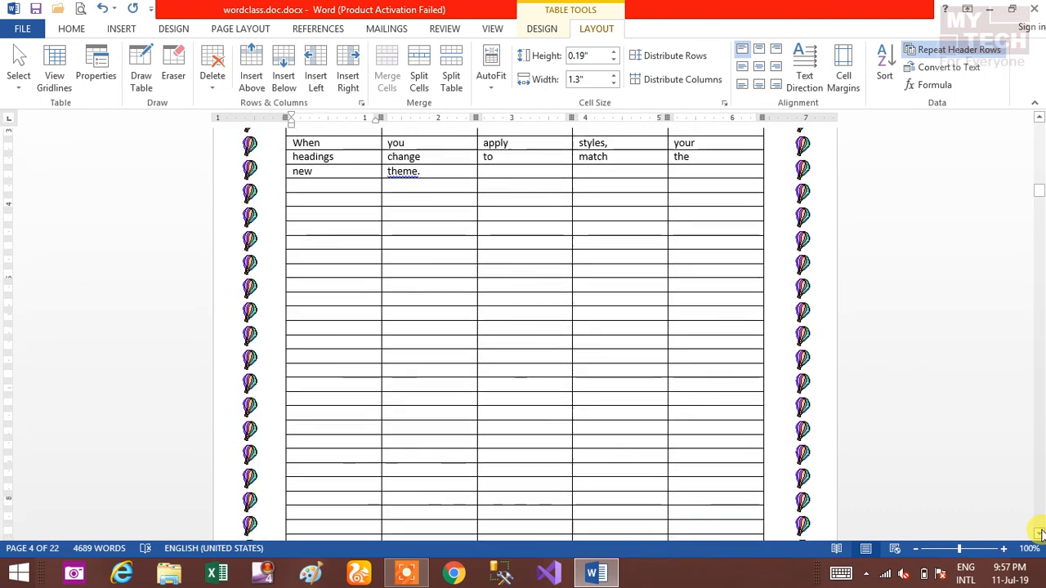
scroll(1039, 533, down, 4)
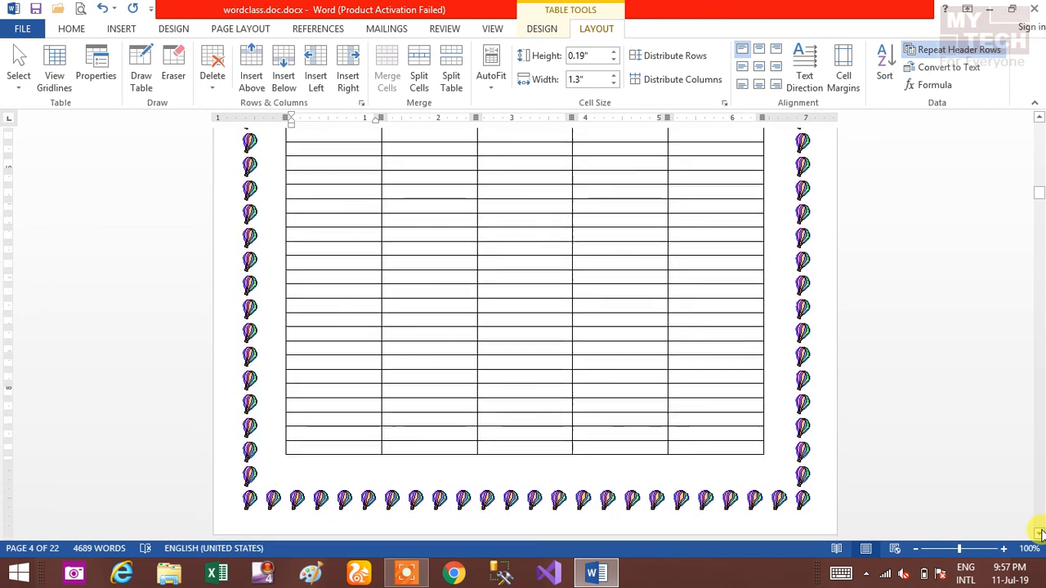
click(1040, 519)
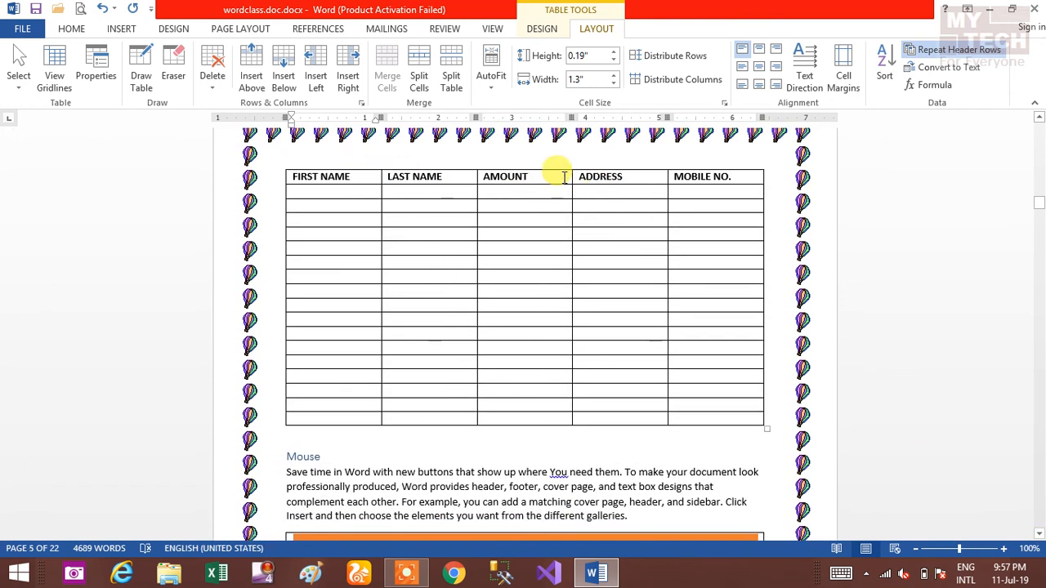
click(989, 53)
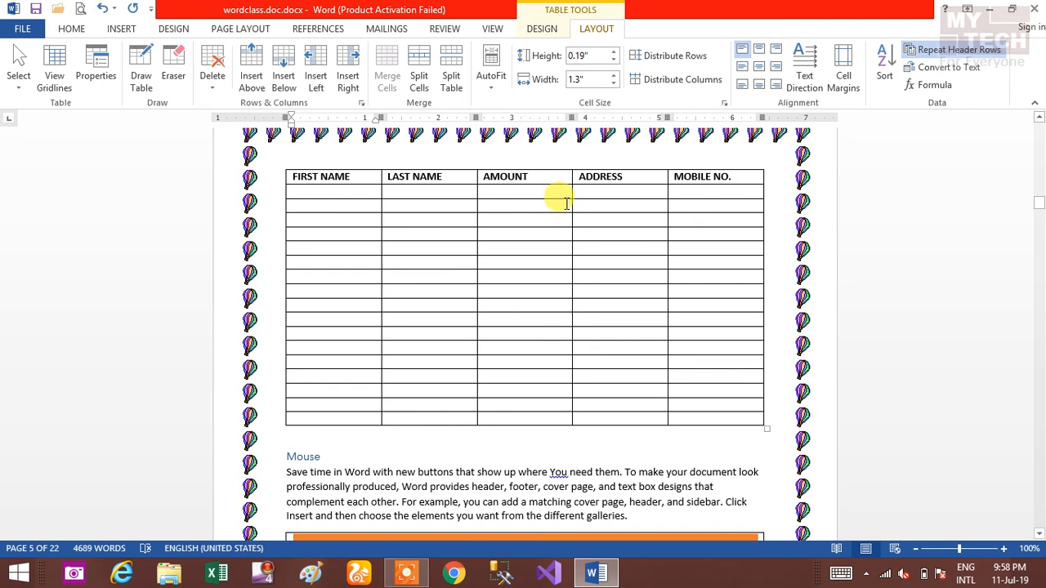
click(121, 31)
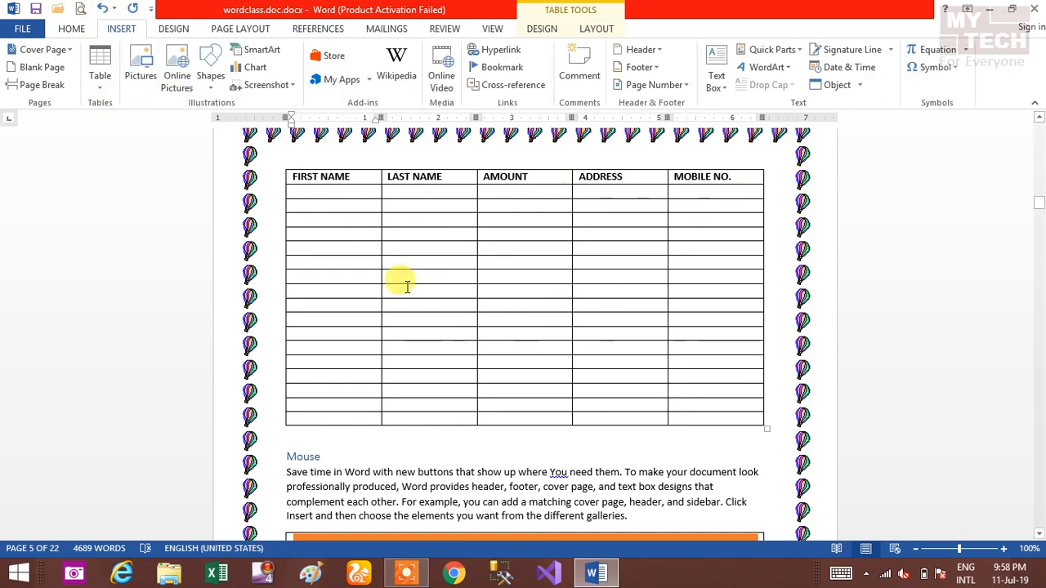